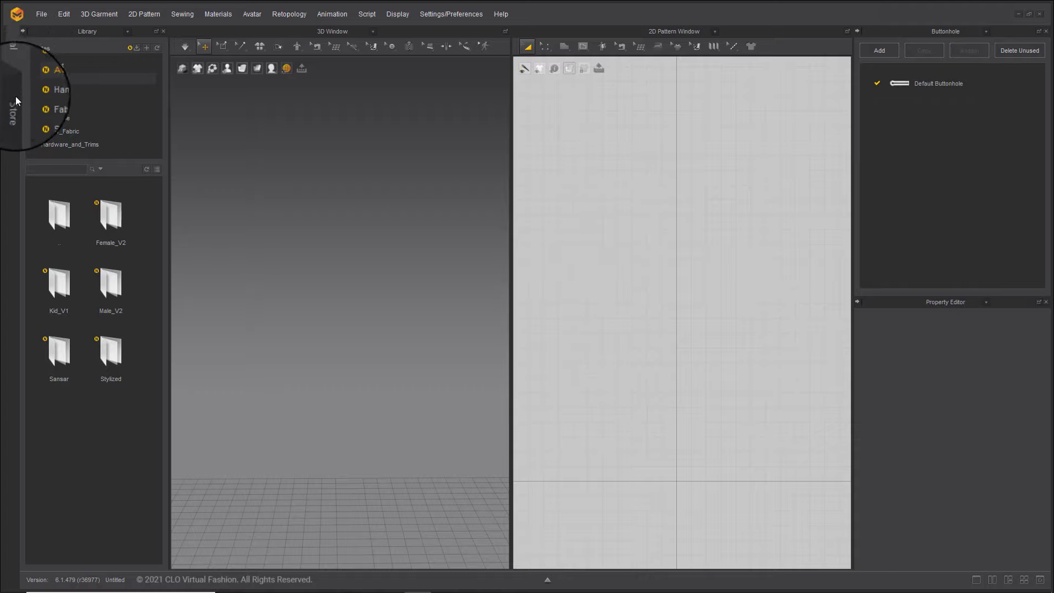
Step: Browse the store, view the details of Ruched Dress and Kawaii School Look, and return to the General workspace
click(13, 125)
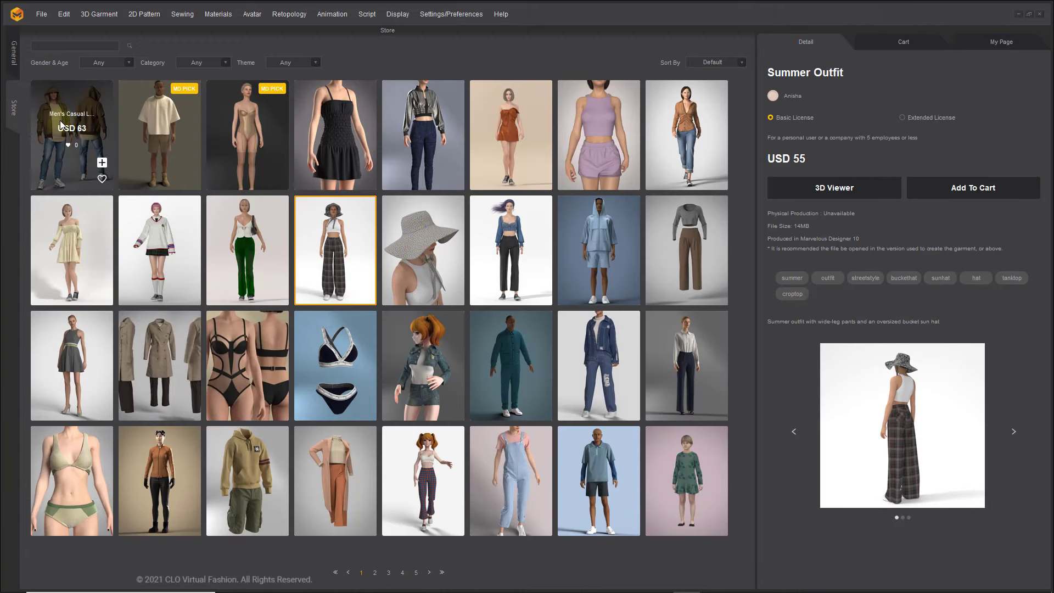
click(337, 156)
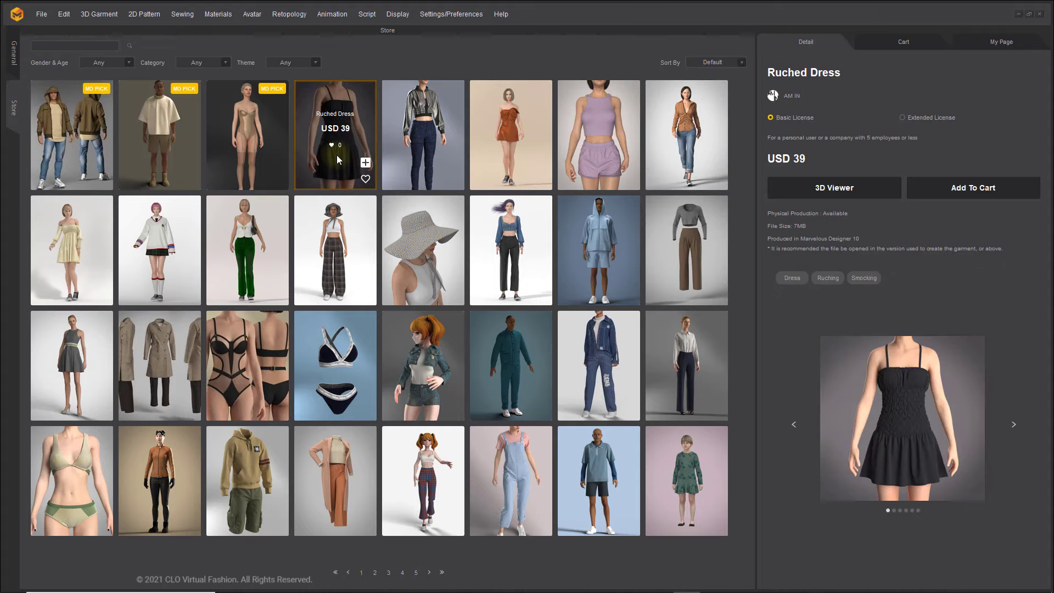
click(166, 256)
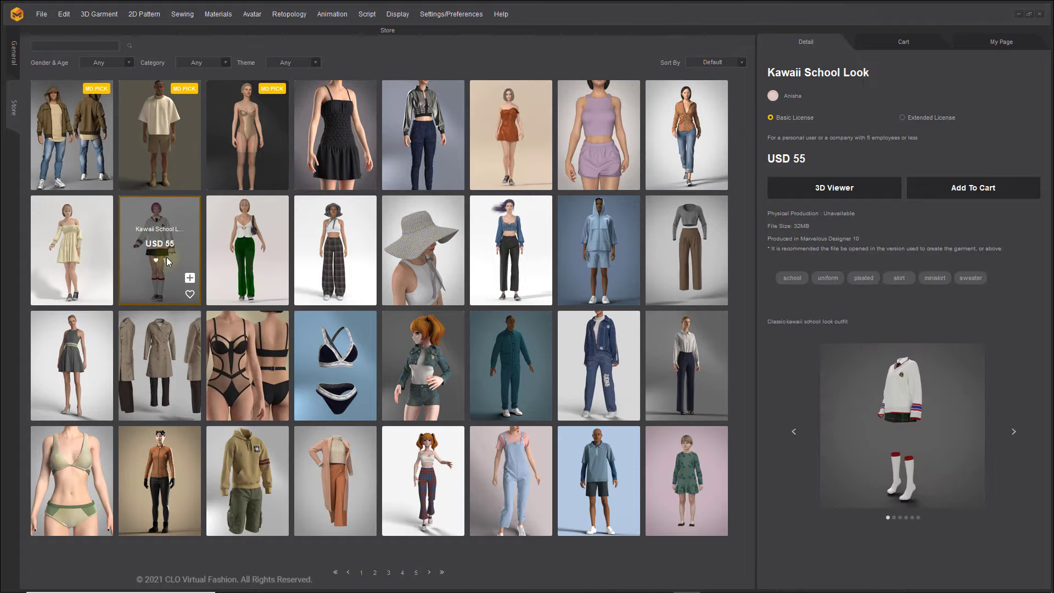
click(14, 54)
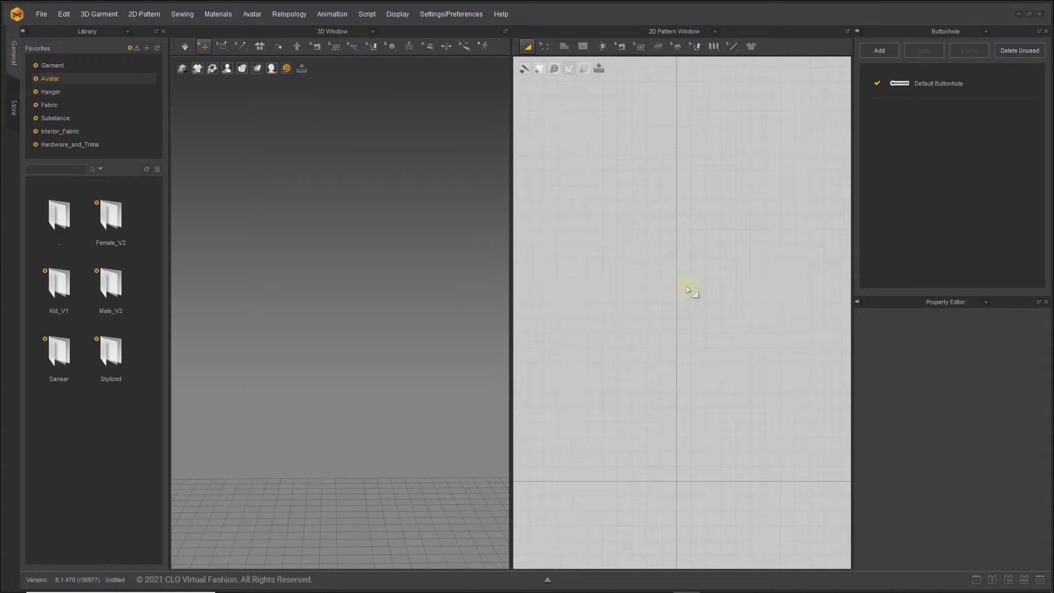
Step: Try the one-, two-, three- and four-window layouts, and reset the workspace to its default layout
click(976, 582)
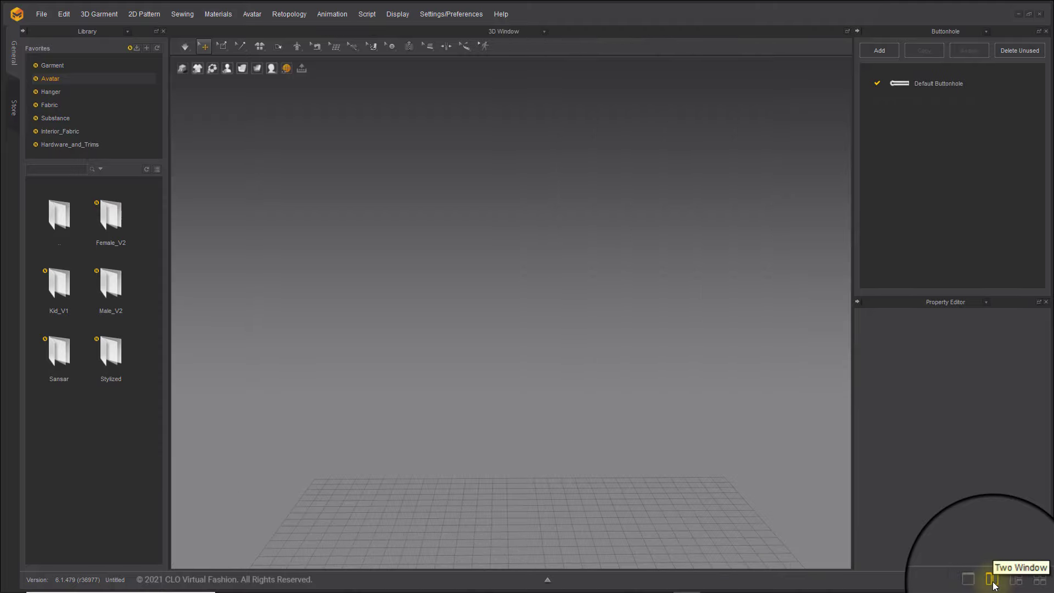
click(993, 581)
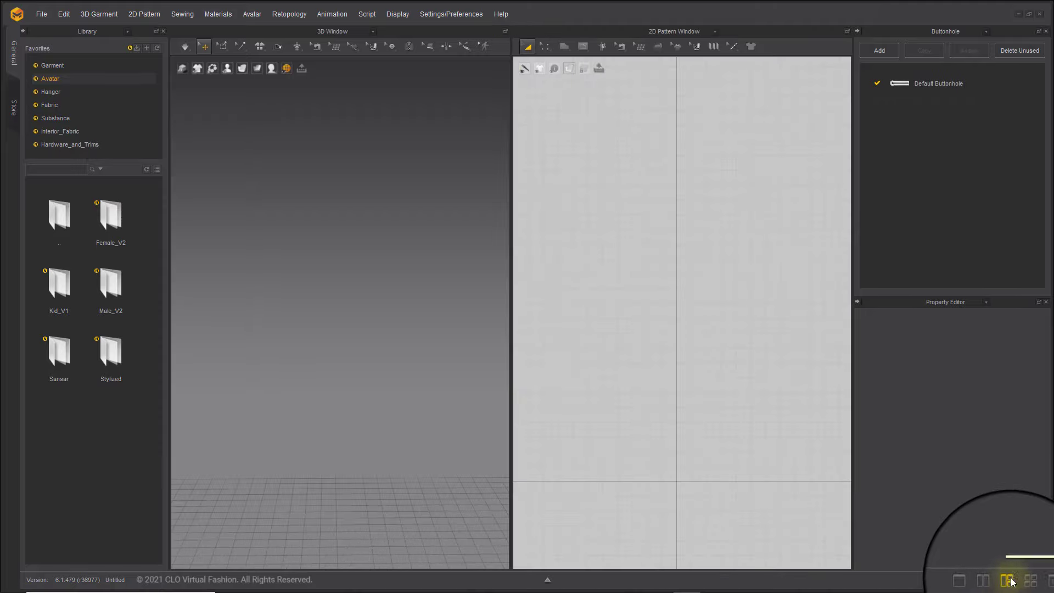
click(1007, 580)
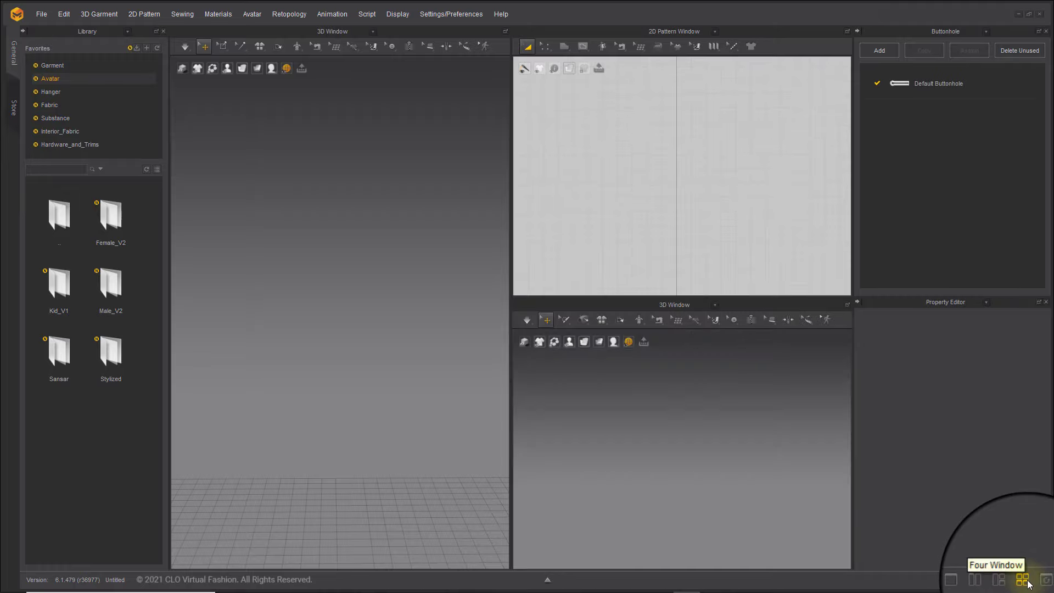
click(1030, 581)
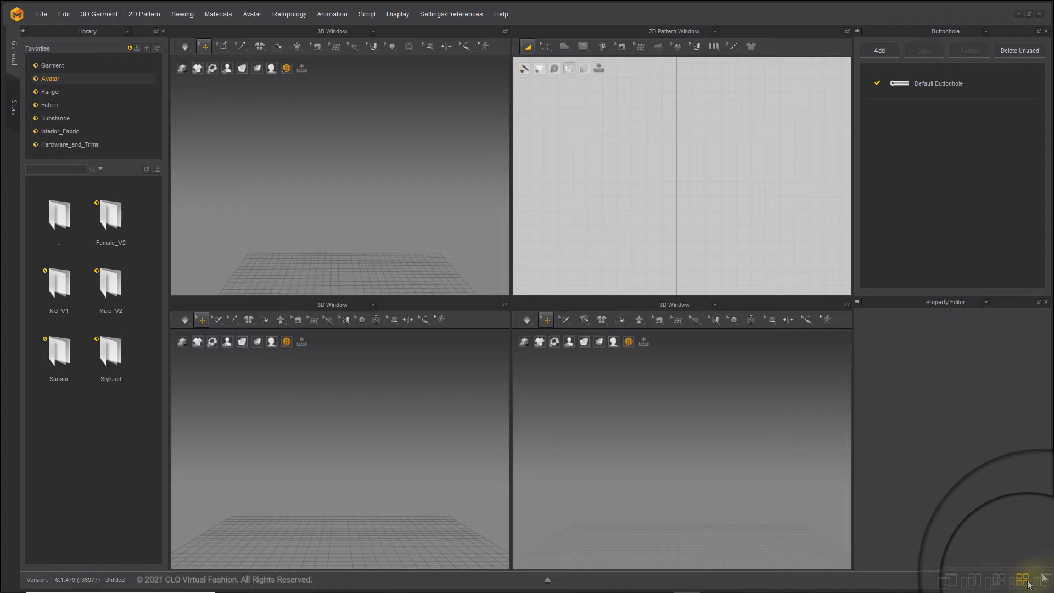
click(1039, 580)
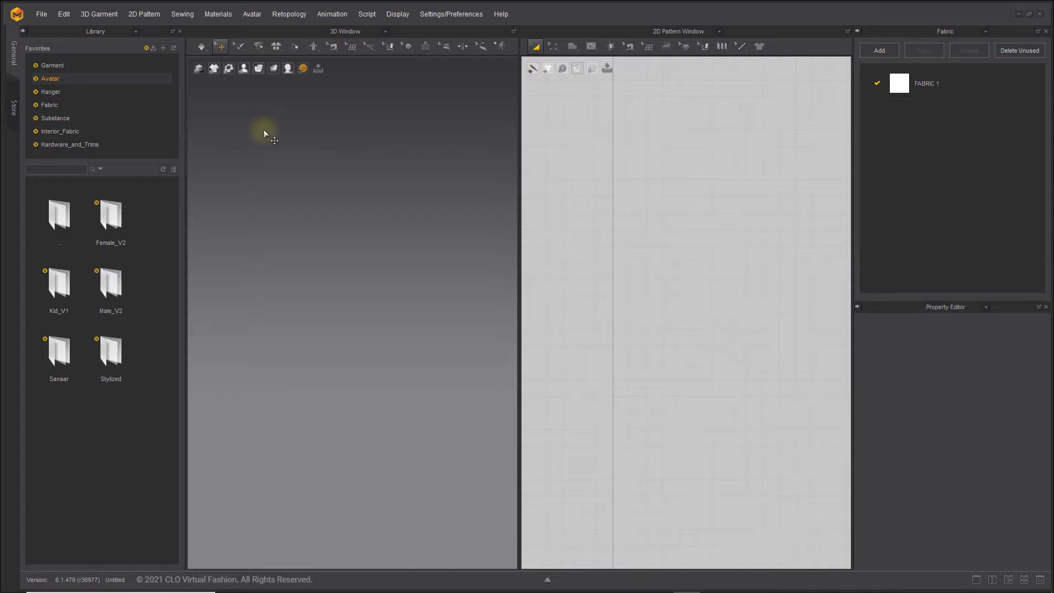
Step: Switch the Library window to History and back to Library
click(114, 32)
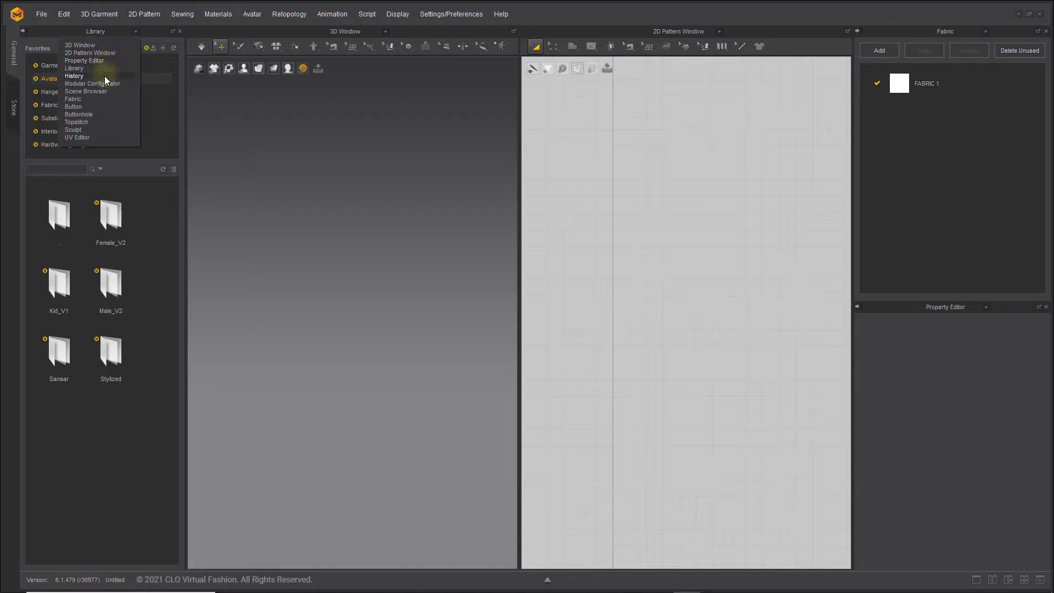
click(105, 75)
click(116, 31)
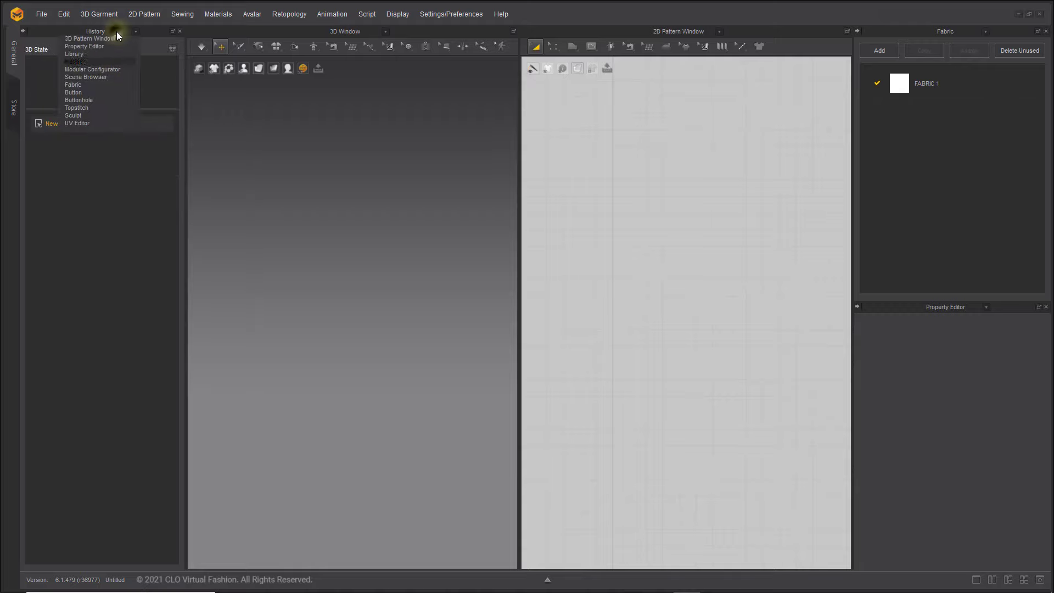
click(93, 84)
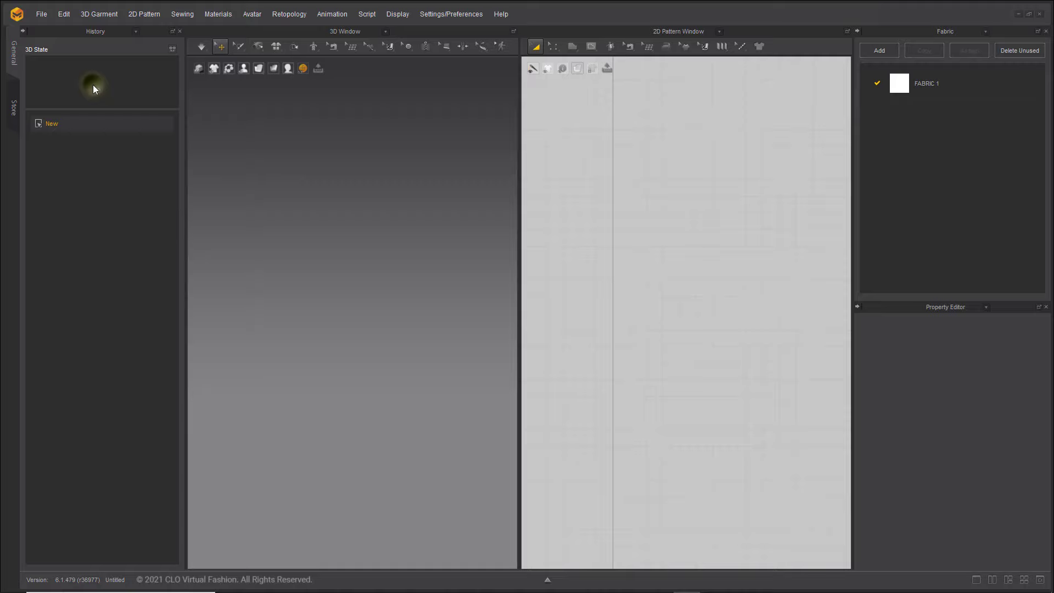
click(106, 51)
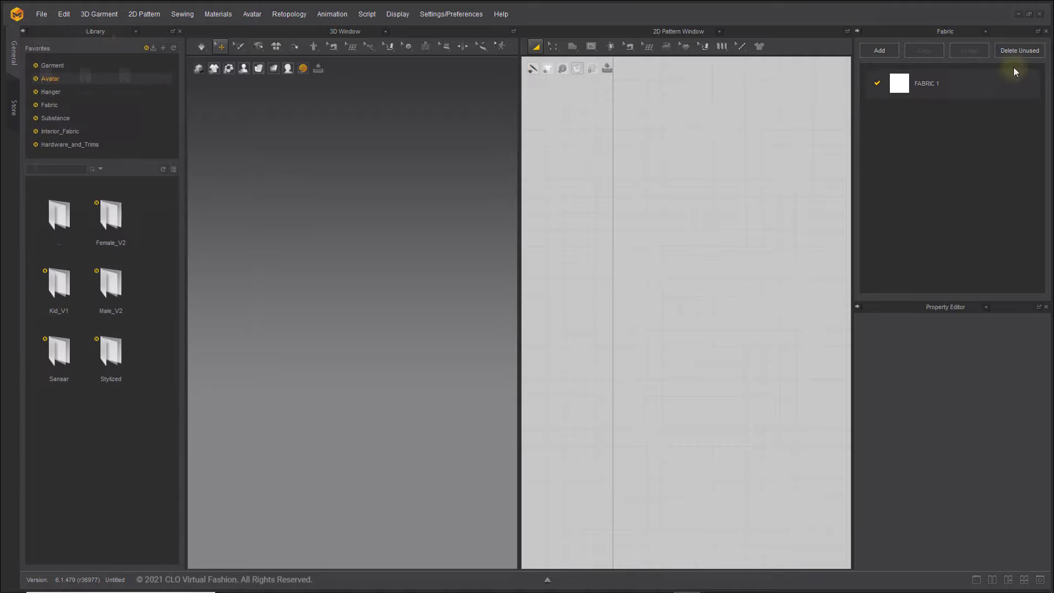
Step: Duplicate the Fabric window, dock the copy directly below the original, and change the copy to Button
click(1038, 31)
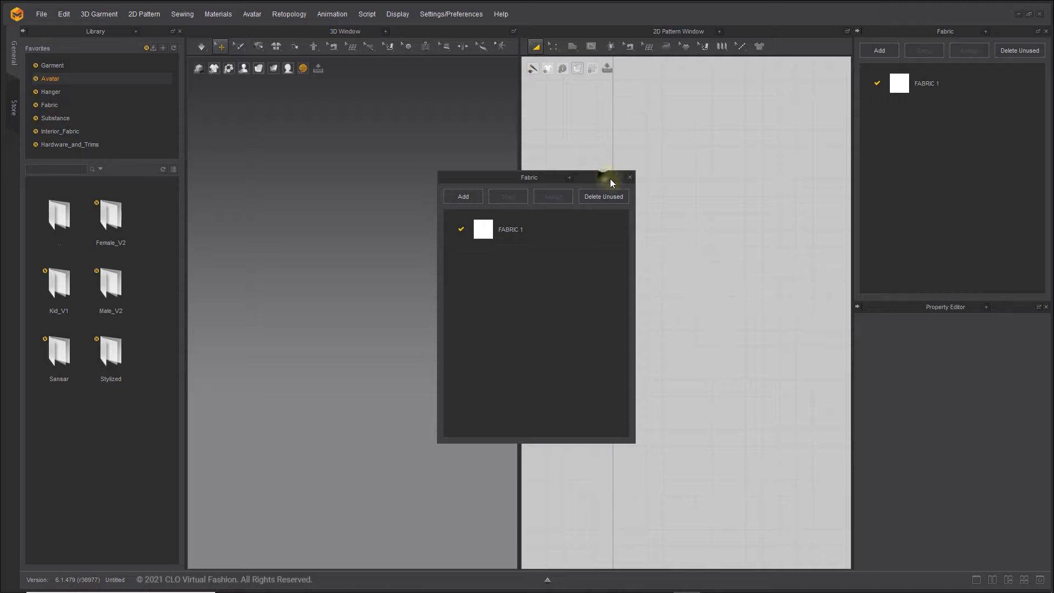
drag(610, 179, 960, 212)
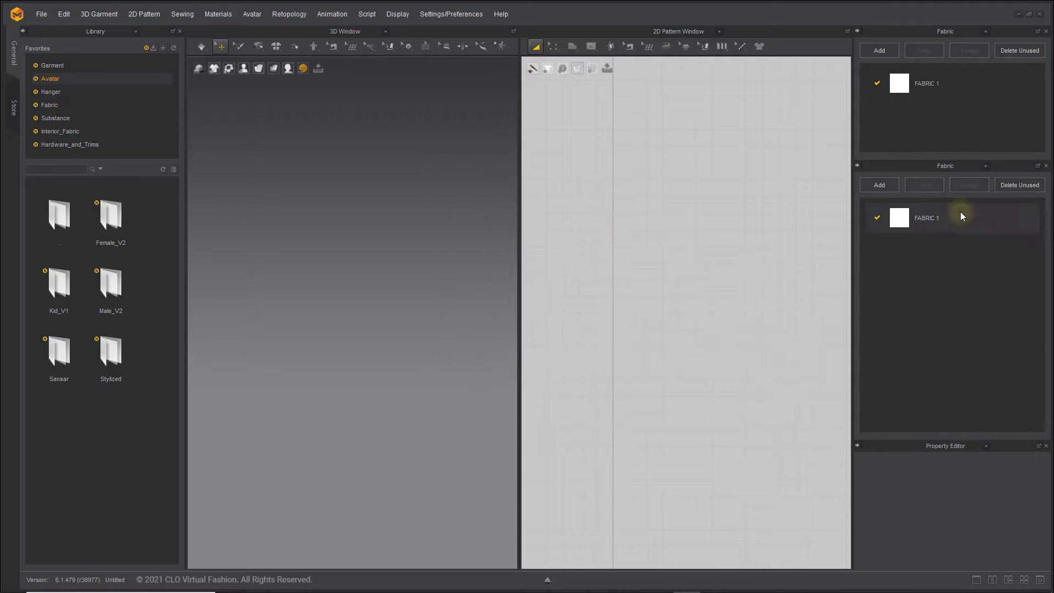
click(960, 165)
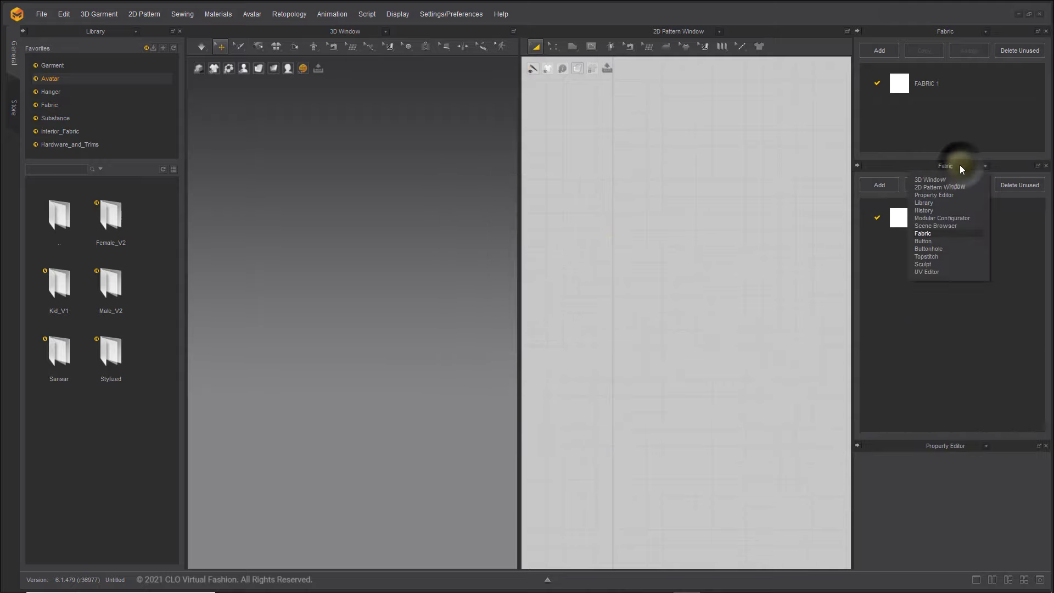
click(930, 240)
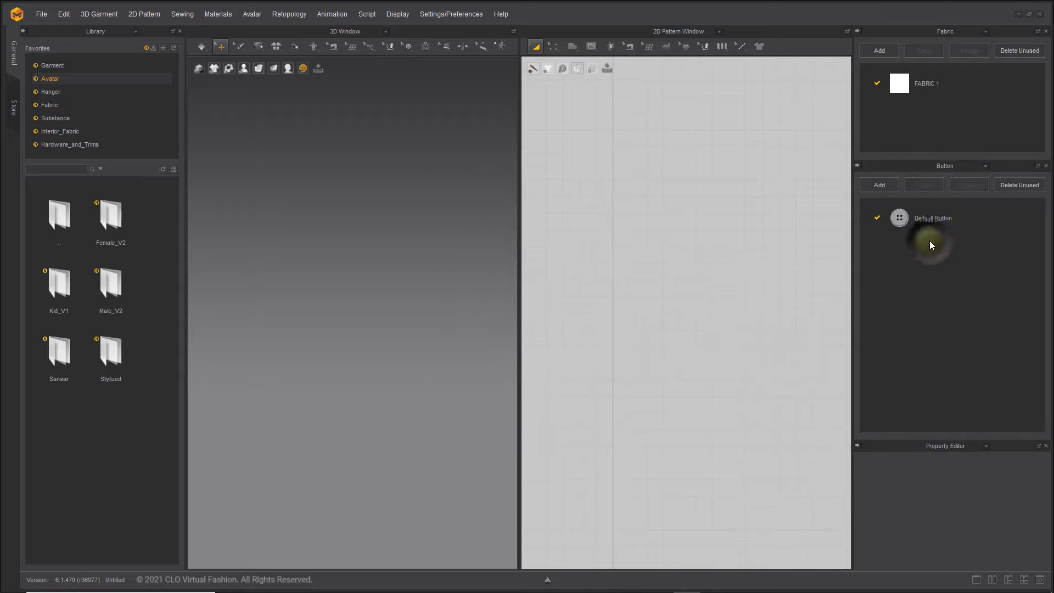
Step: Duplicate the Button window as a Buttonhole window, dock it above the Property Editor, and reduce its height
click(1037, 166)
click(568, 174)
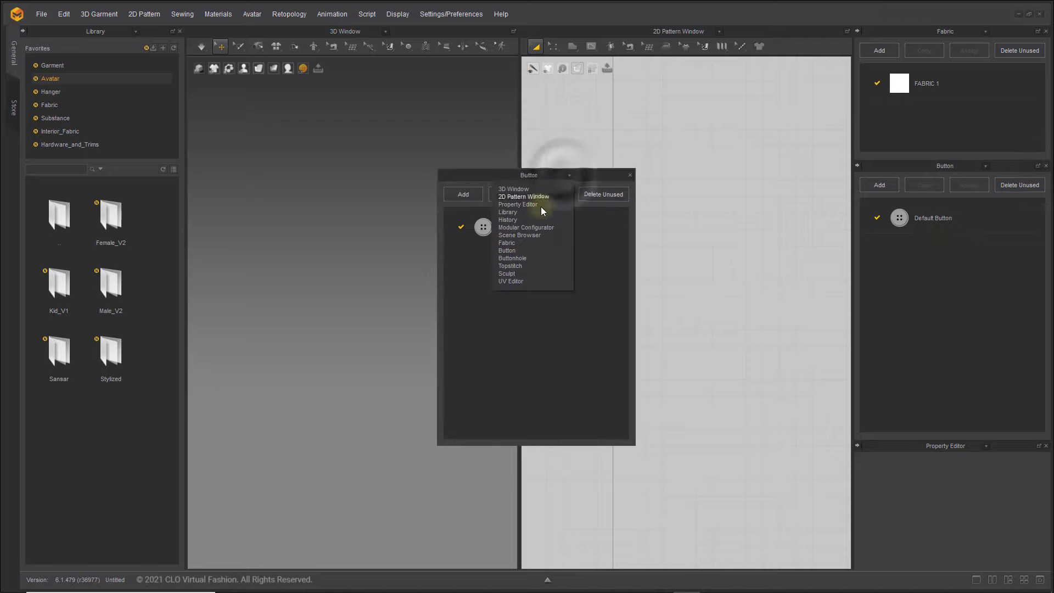
click(528, 258)
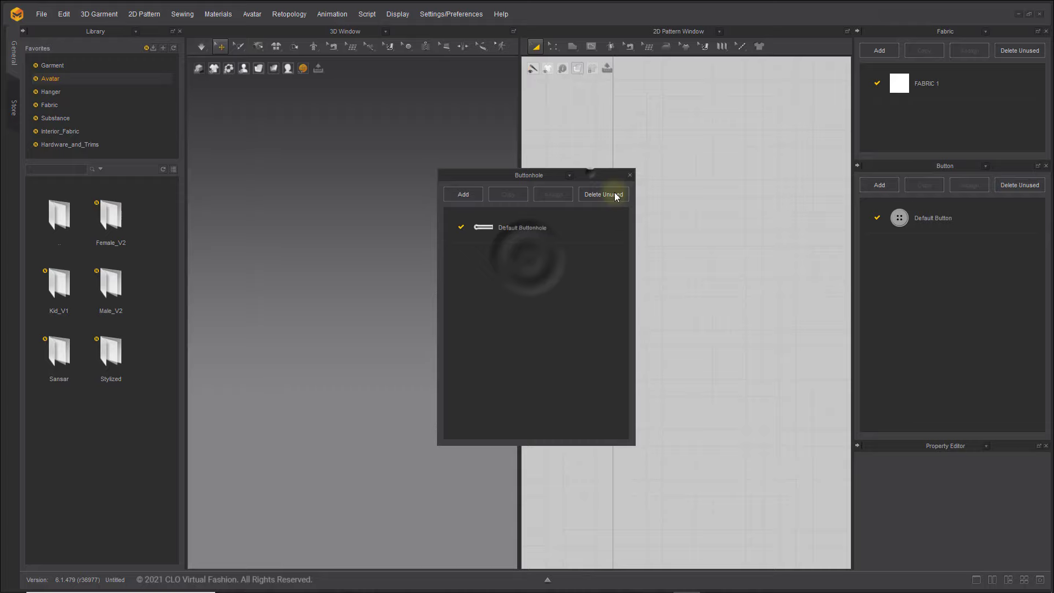
drag(590, 174, 947, 393)
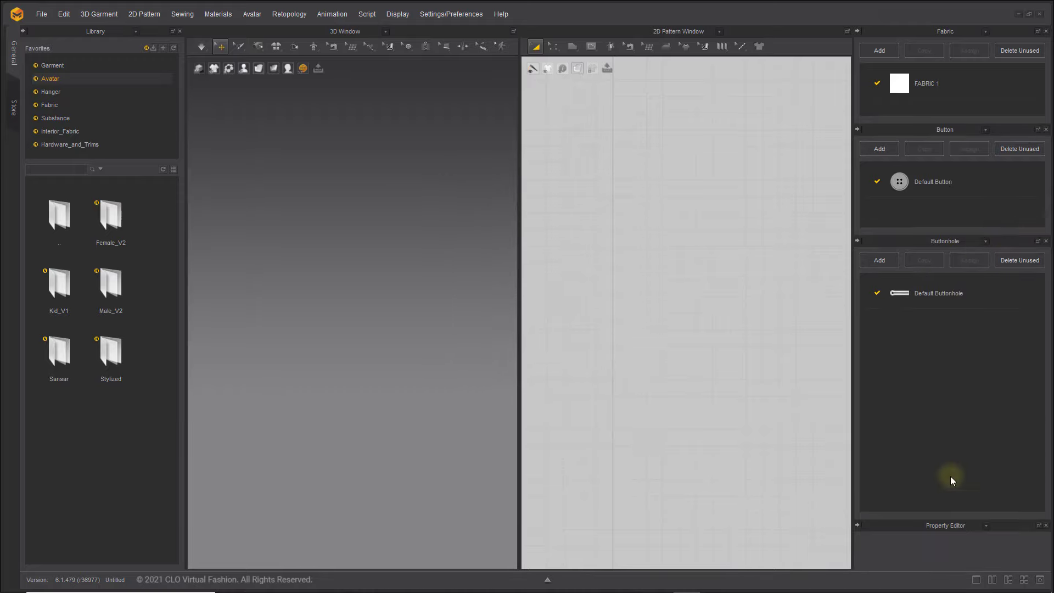
drag(947, 519, 946, 412)
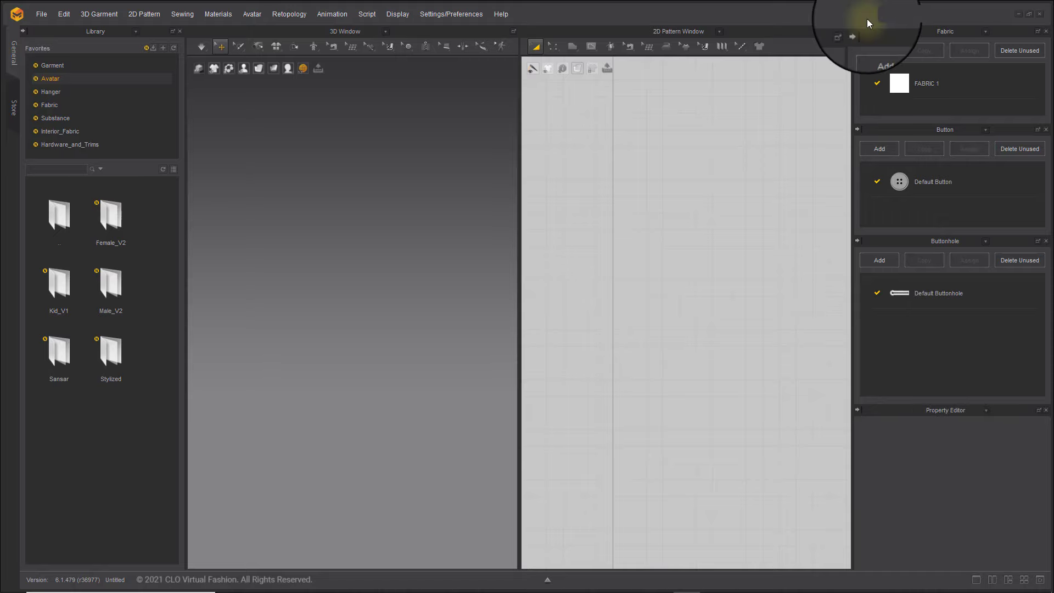
Step: Collapse the Fabric, Button, Buttonhole and Property Editor windows to the side of the workspace
click(857, 33)
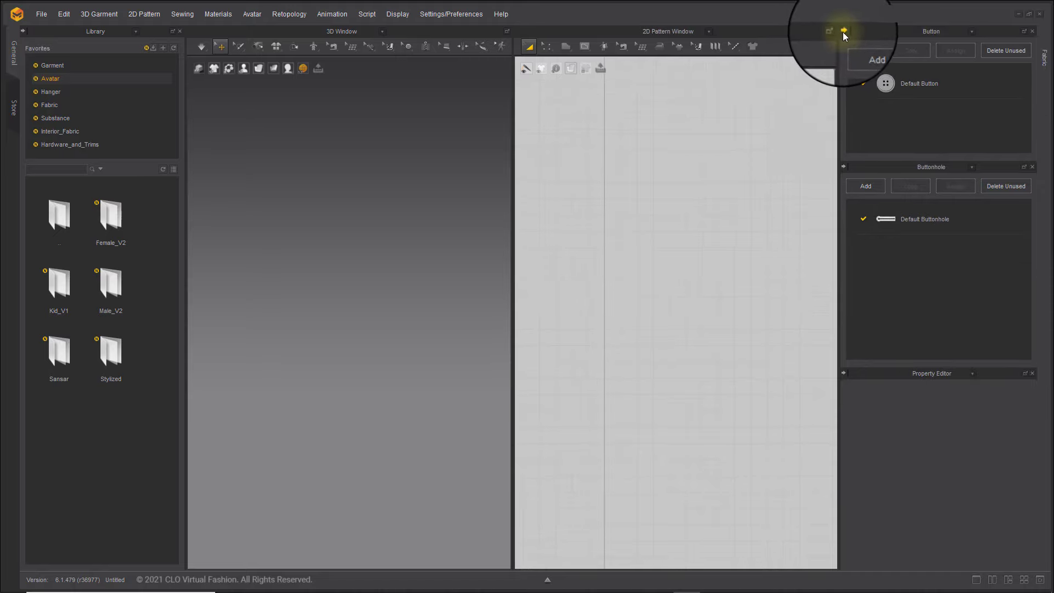
click(843, 32)
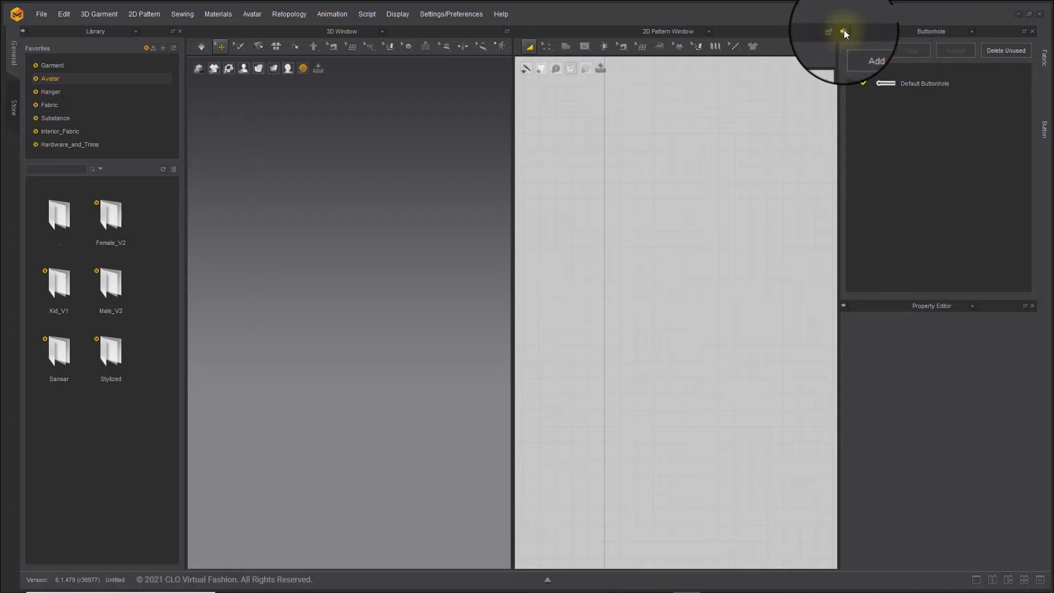
click(844, 29)
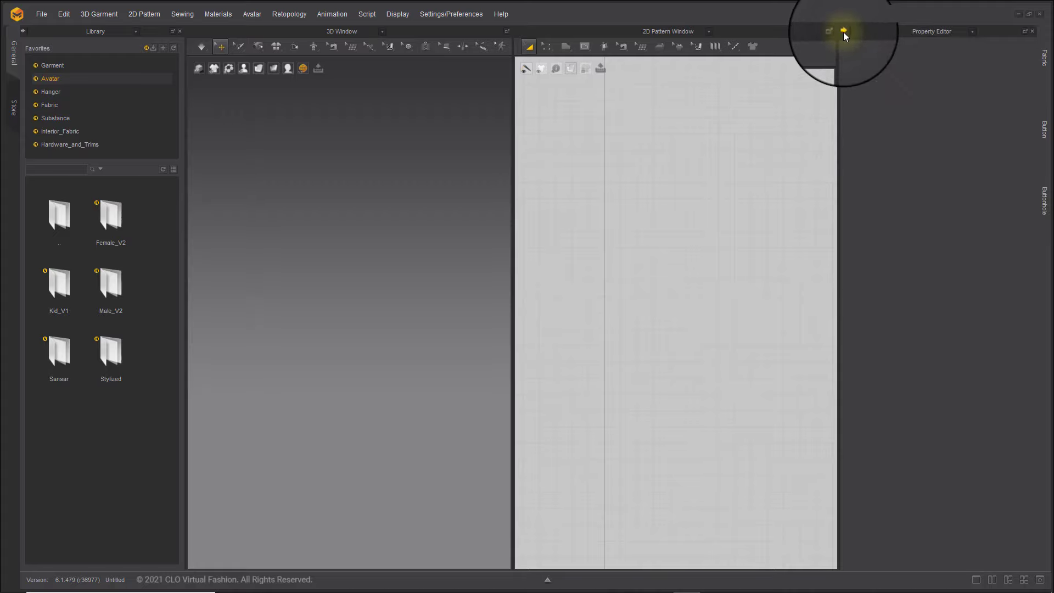
click(843, 32)
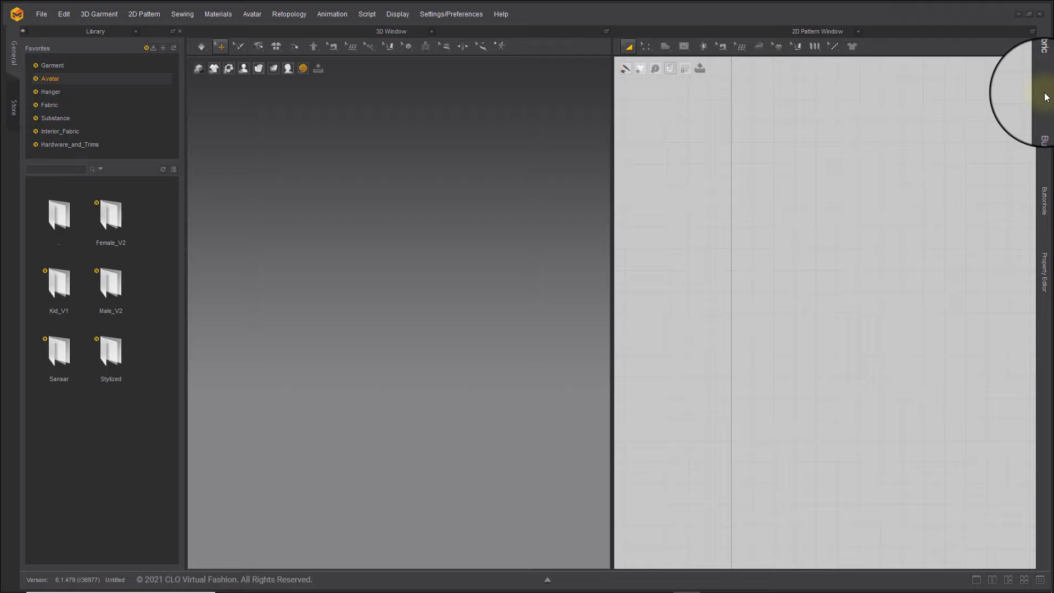
Step: Expand the collapsed Fabric, Button, Buttonhole and Property Editor windows, and collapse and reopen the Library
click(1044, 58)
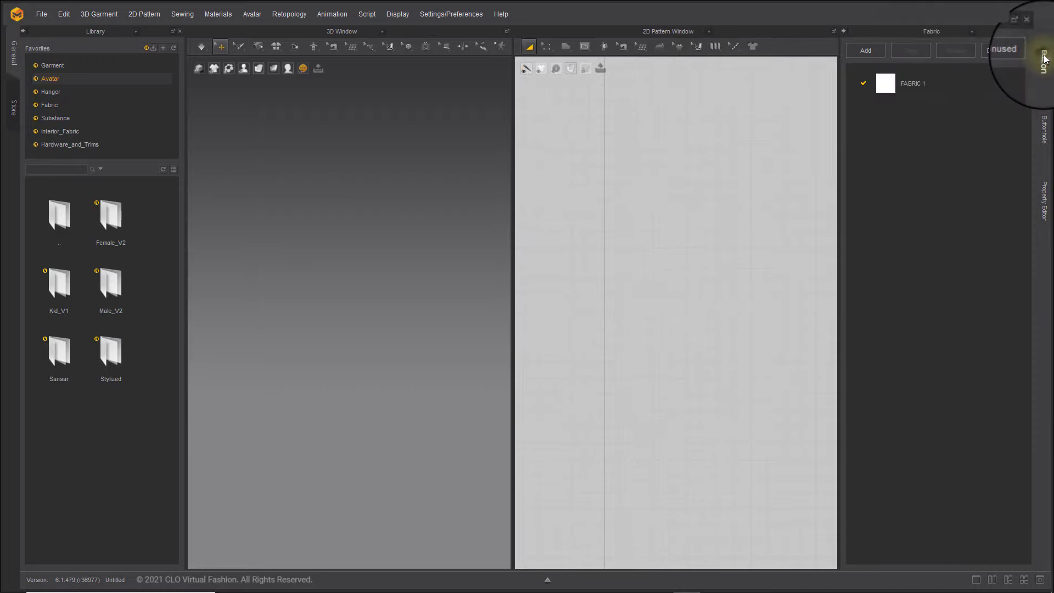
click(1044, 59)
click(1044, 55)
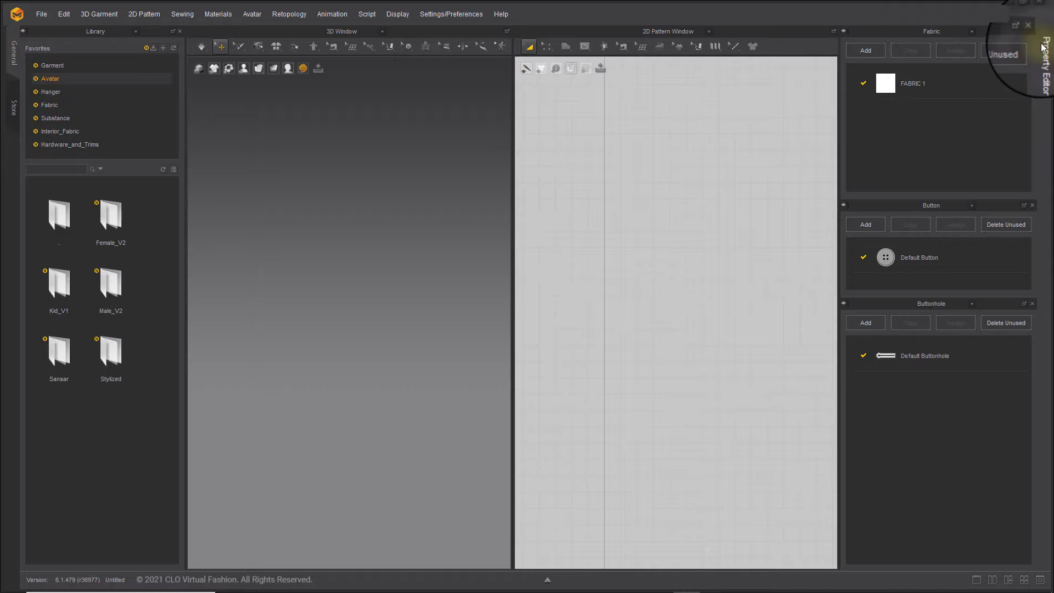
click(1044, 57)
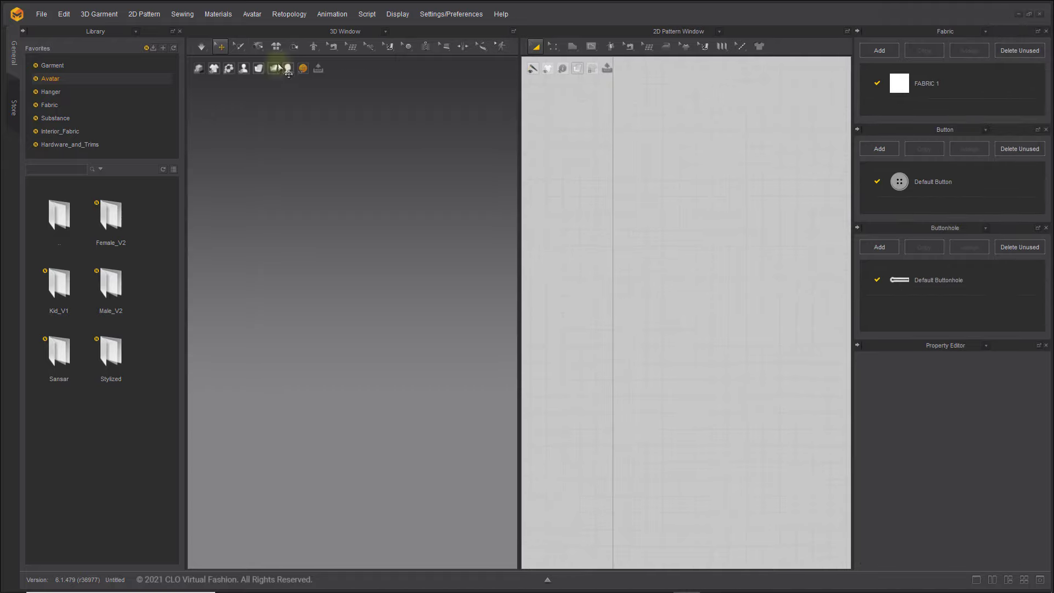
click(22, 32)
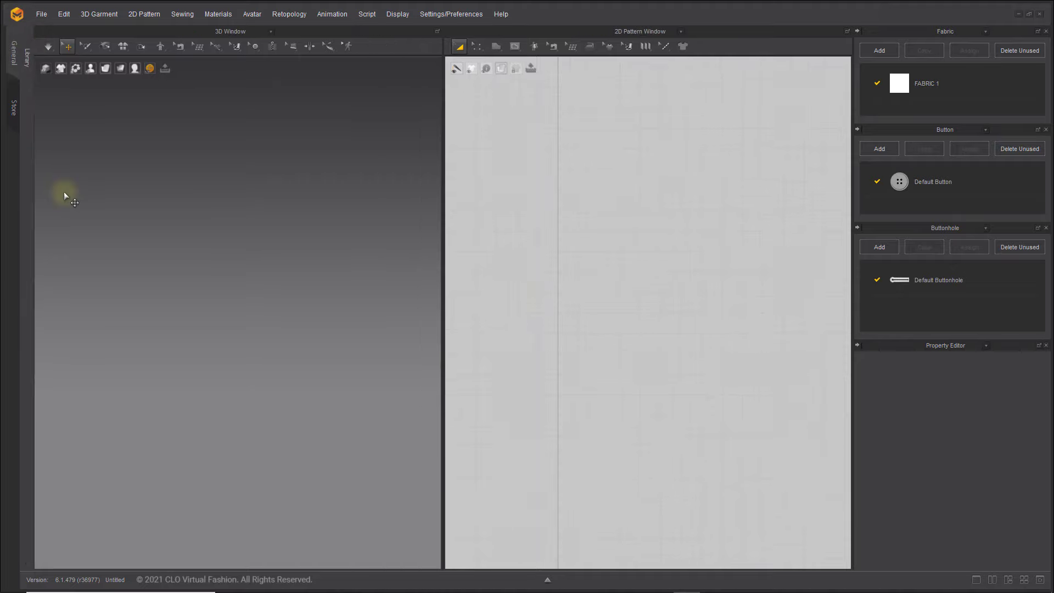
click(26, 57)
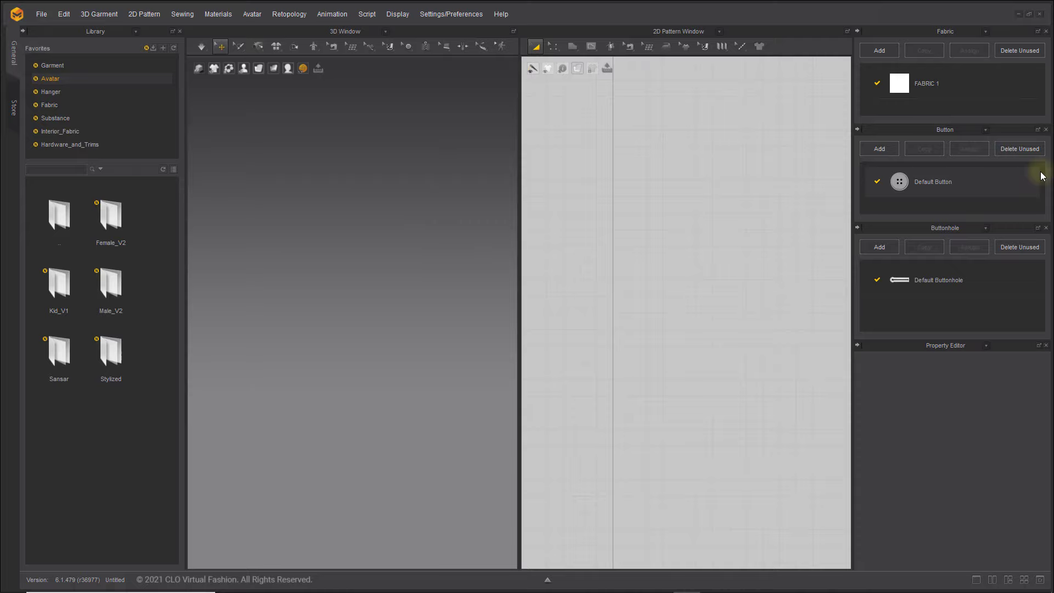
Step: Duplicate the Button window as a floating window, move it over the 2D Pattern Window, and enlarge it
click(1038, 130)
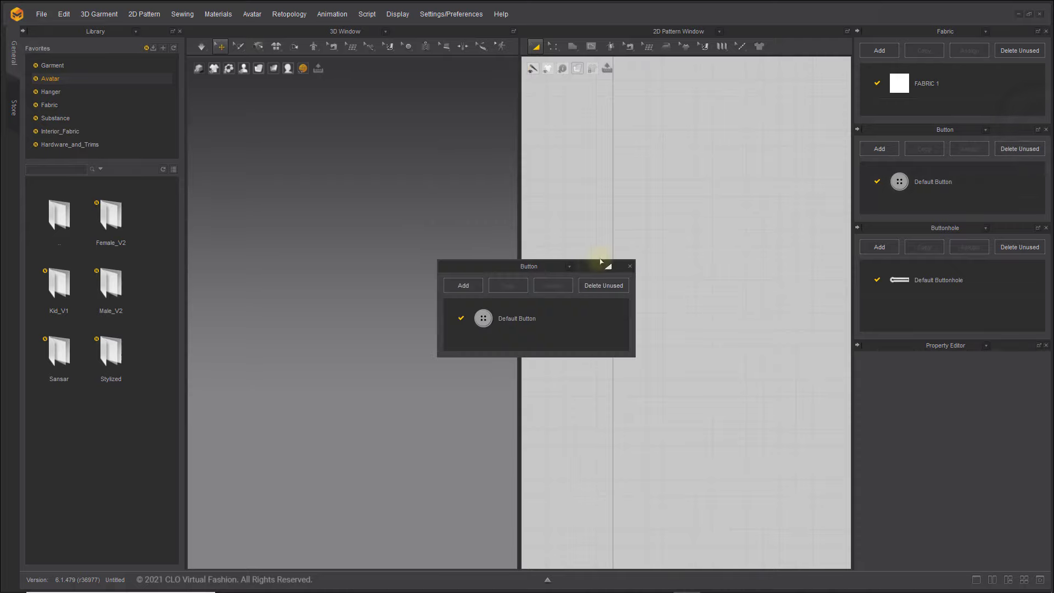
drag(600, 266, 673, 143)
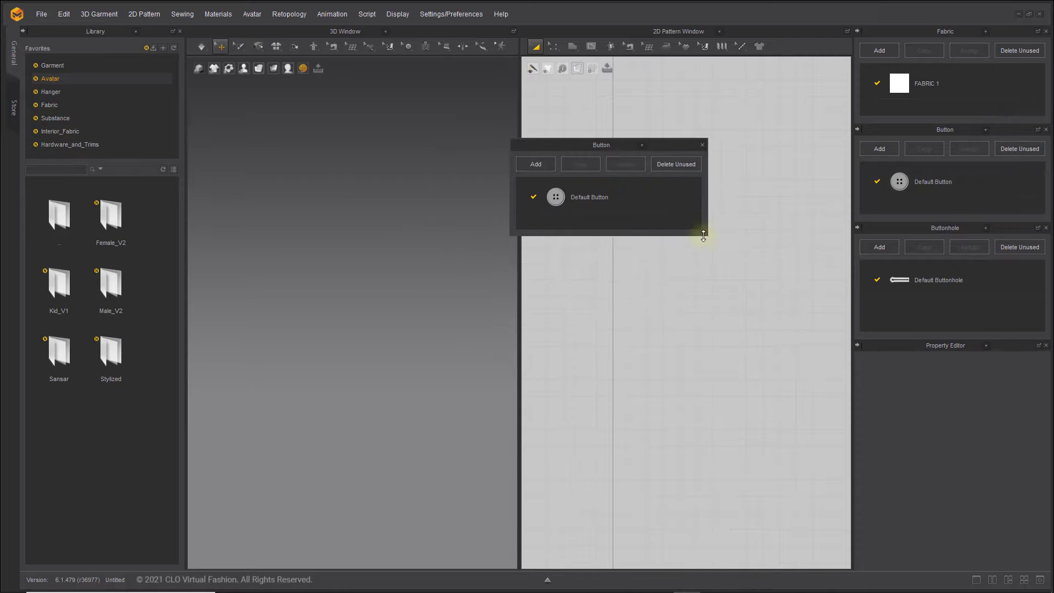
drag(707, 237, 720, 363)
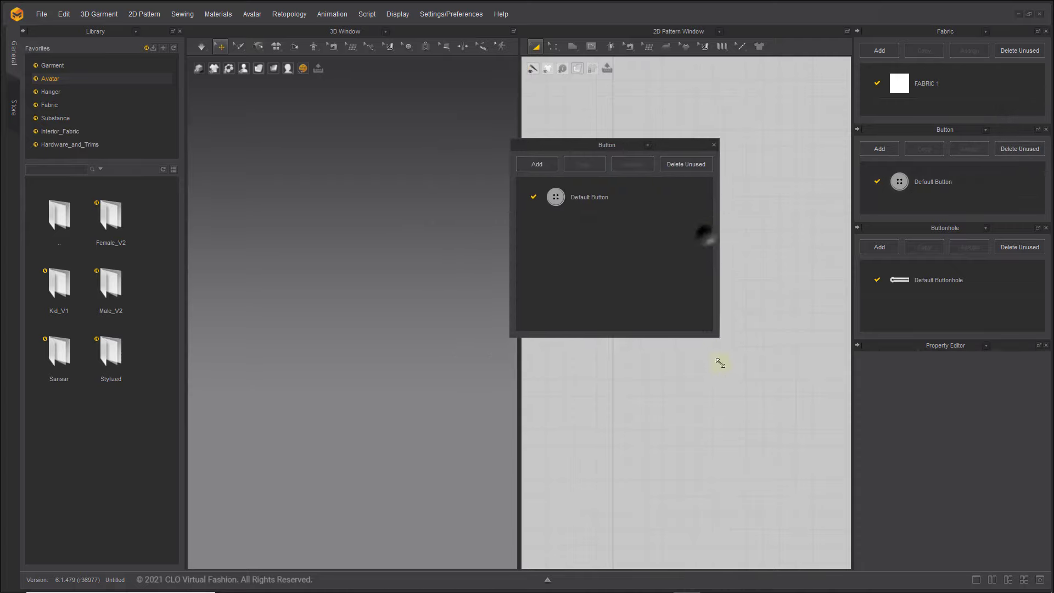
Step: Close the docked Button and Buttonhole windows
click(1046, 129)
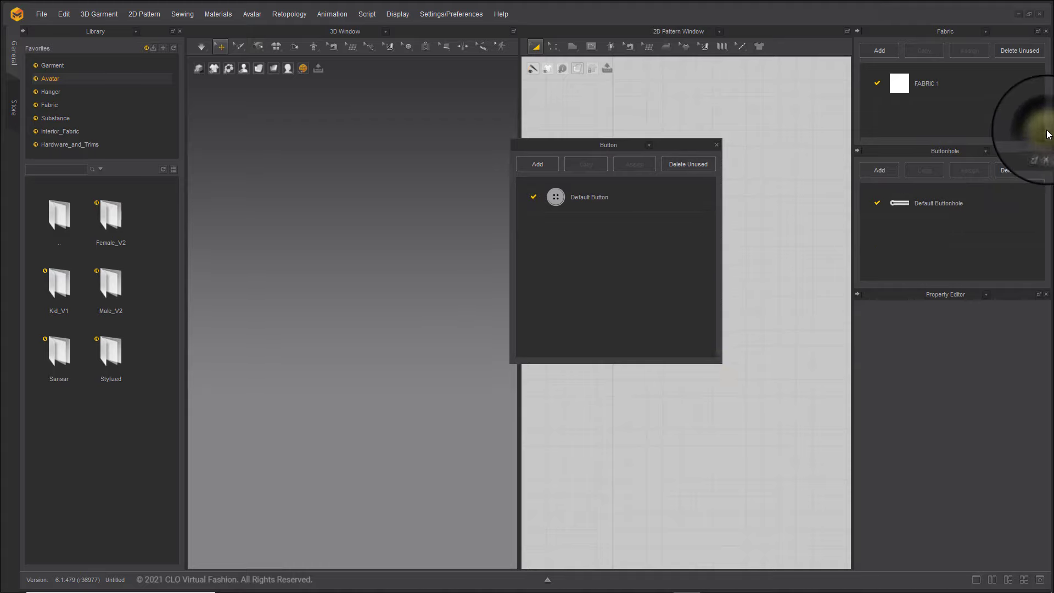
click(1045, 151)
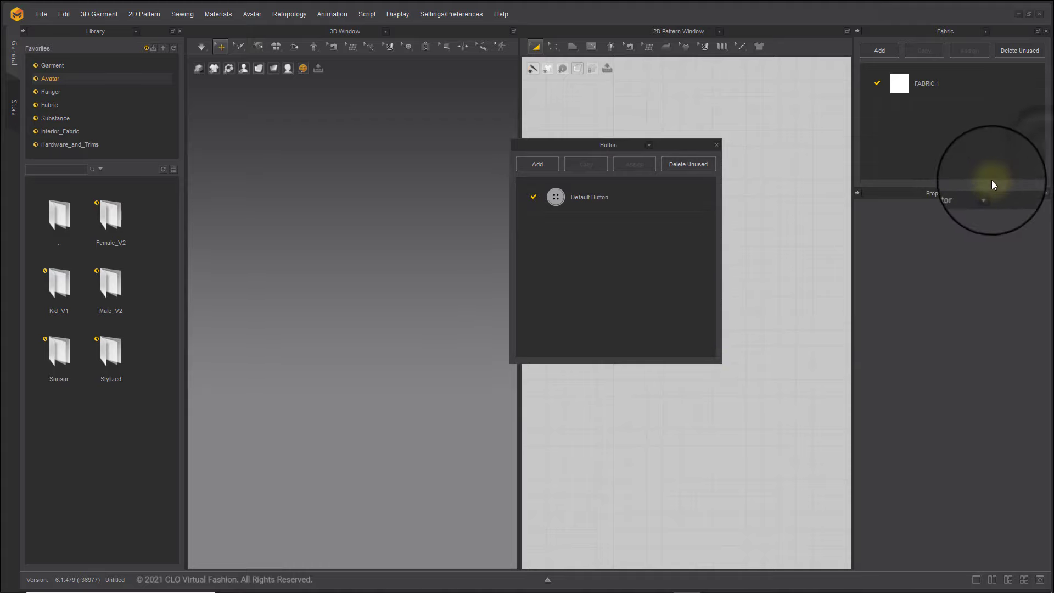
Step: Lengthen the docked Fabric window, and duplicate it as a floating window over the 3D Window set to Buttonhole
drag(992, 185, 979, 340)
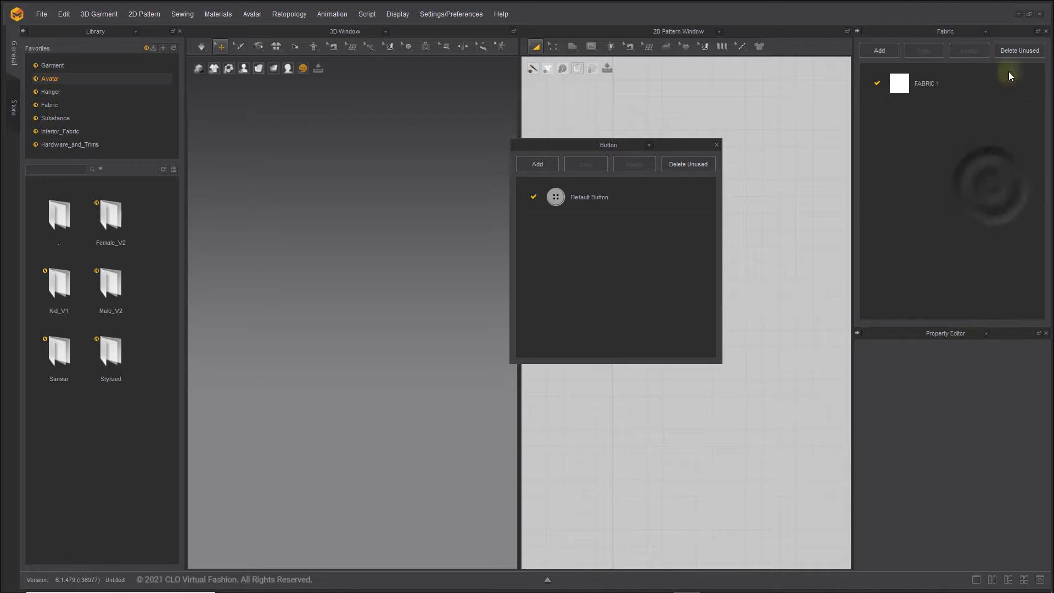
click(1037, 31)
drag(596, 166, 405, 146)
click(421, 146)
click(374, 230)
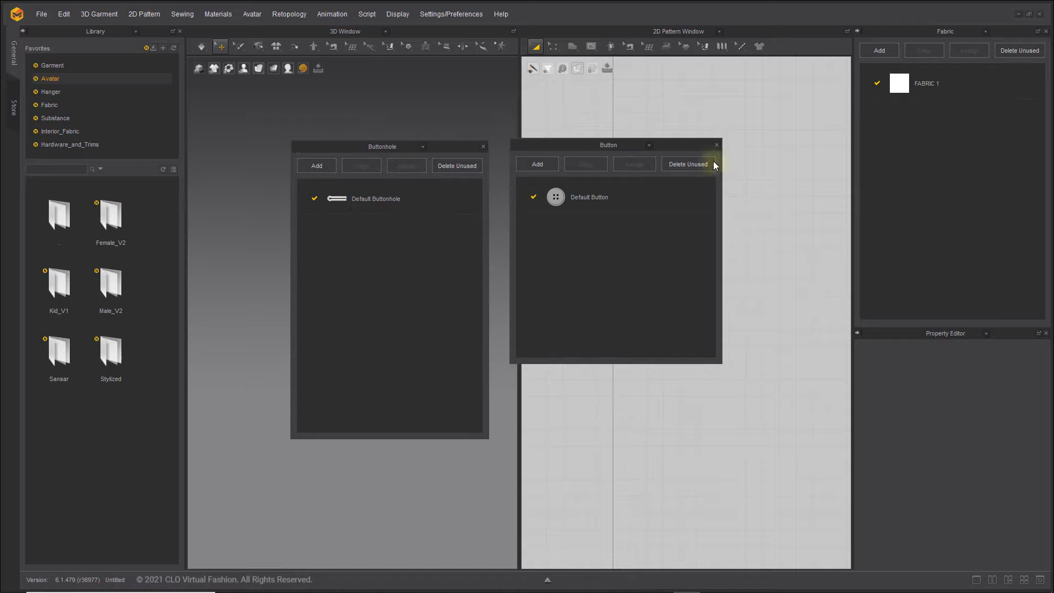
Step: Dock the floating Button window into the Fabric window's group and switch between Button and Fabric
drag(692, 144, 1003, 91)
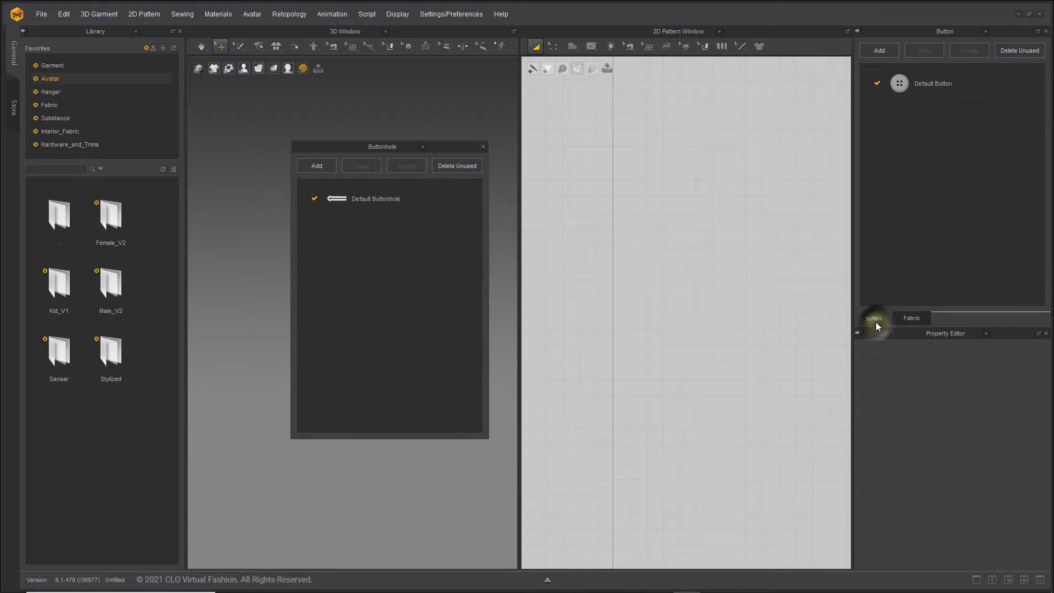
click(911, 319)
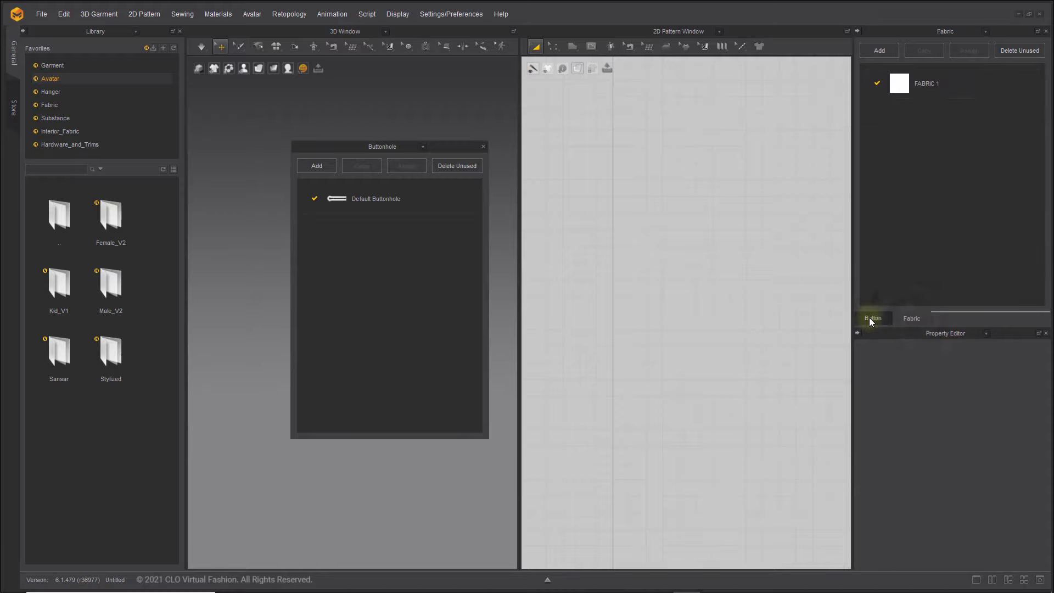
click(870, 319)
click(913, 319)
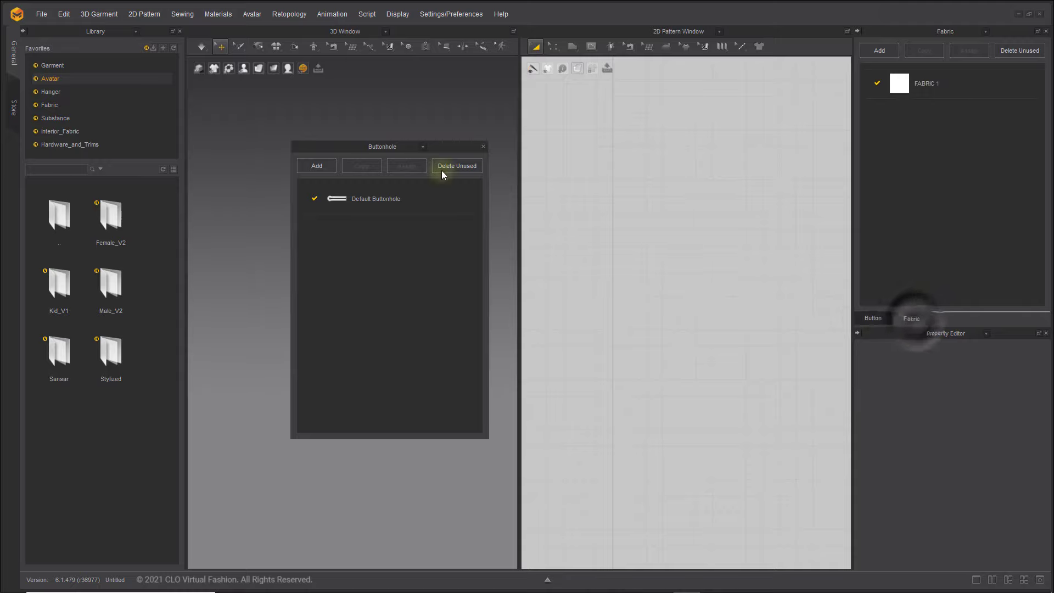
Step: Dock the floating Buttonhole window into the same group as Button and Fabric, and switch among the three
drag(446, 147, 990, 137)
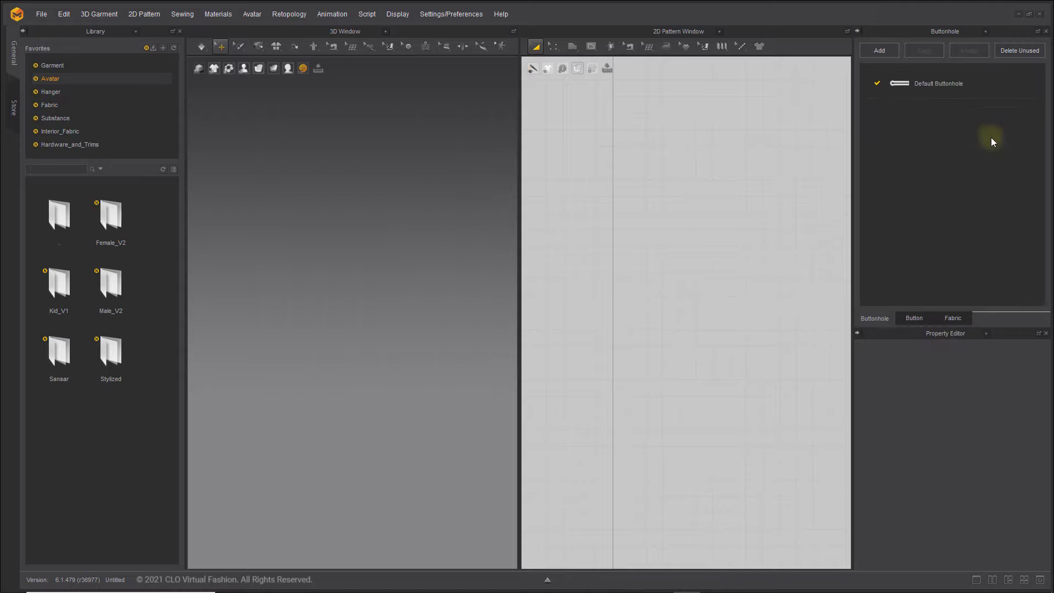
click(914, 319)
click(952, 319)
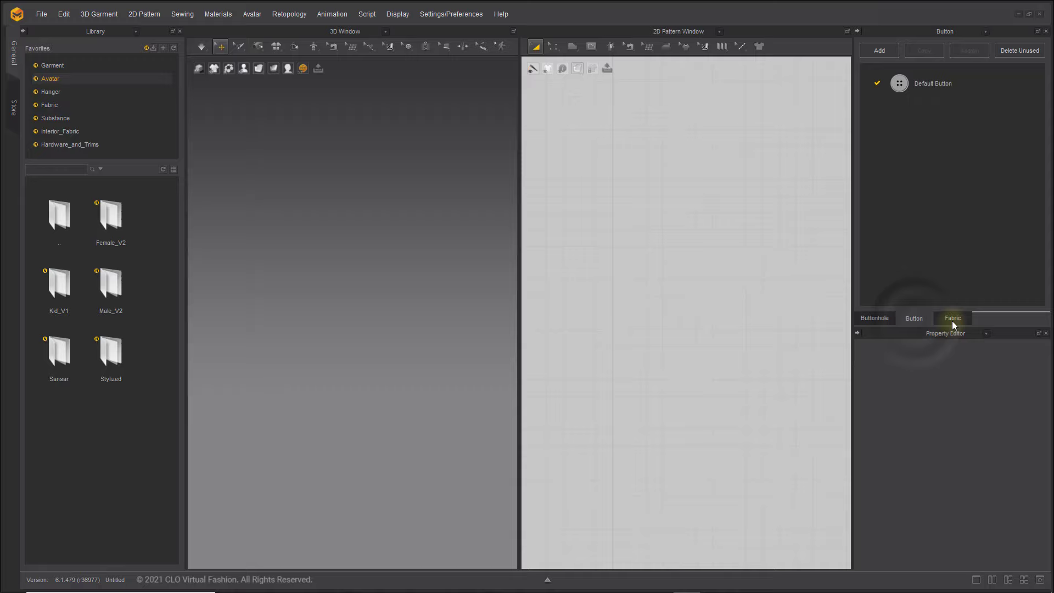
click(912, 320)
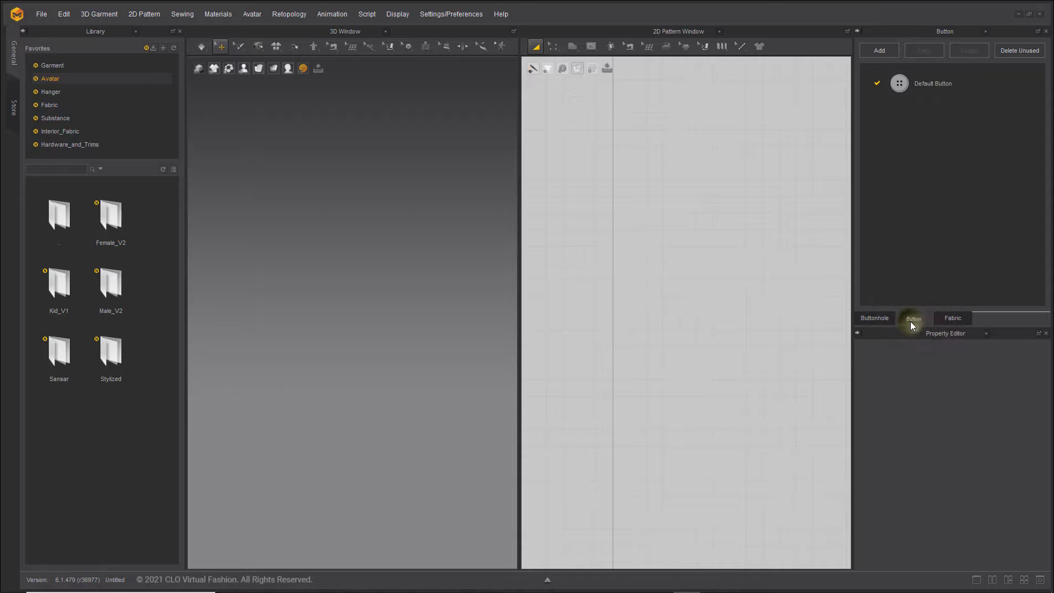
click(881, 320)
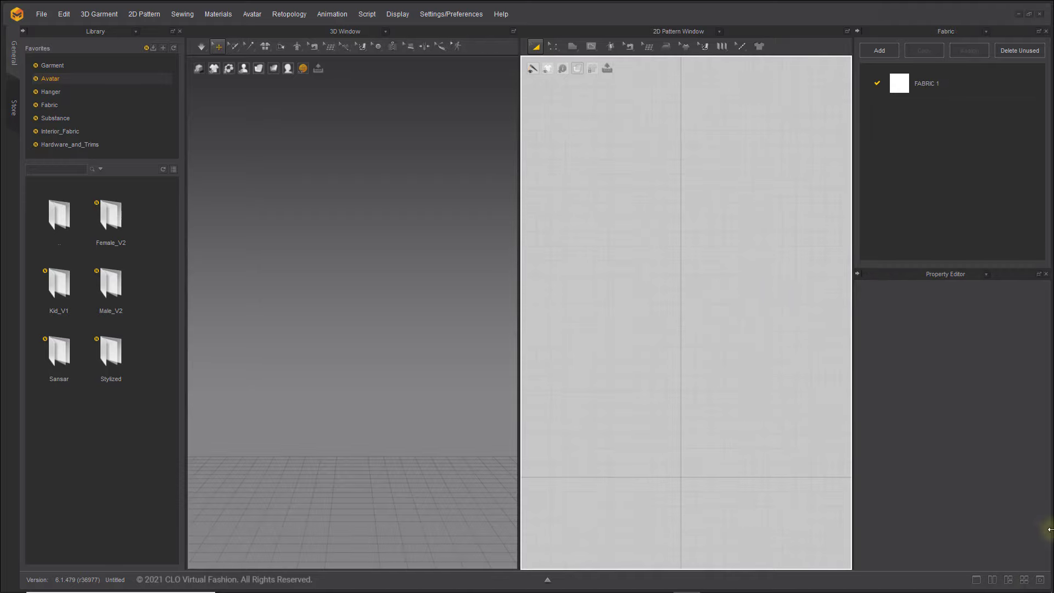
Step: Switch to the four-window layout and change the two added 3D Windows to Sculpt and UV Editor
click(1024, 579)
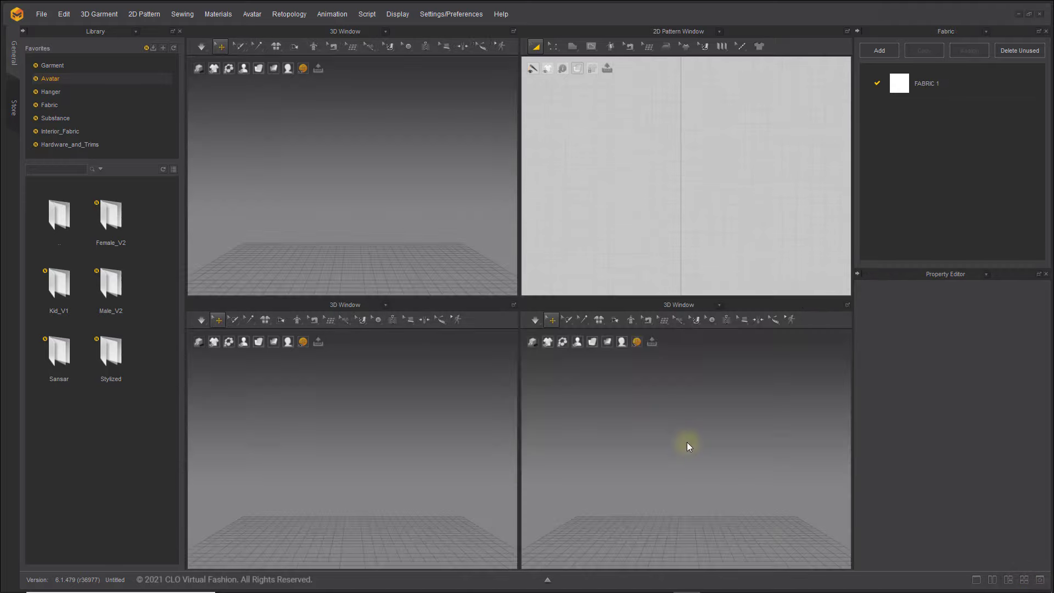
click(378, 303)
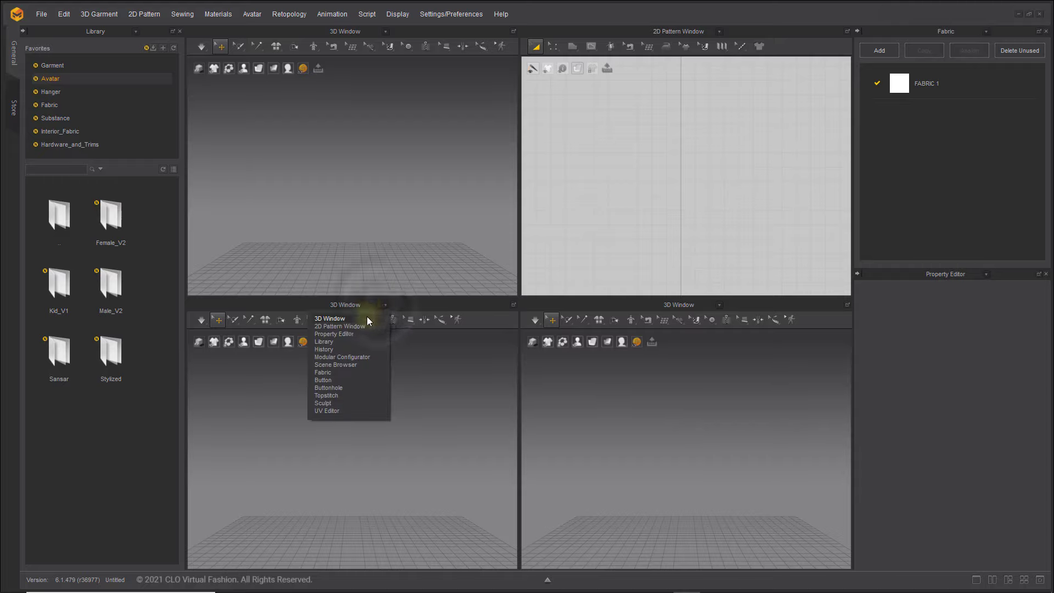
click(356, 404)
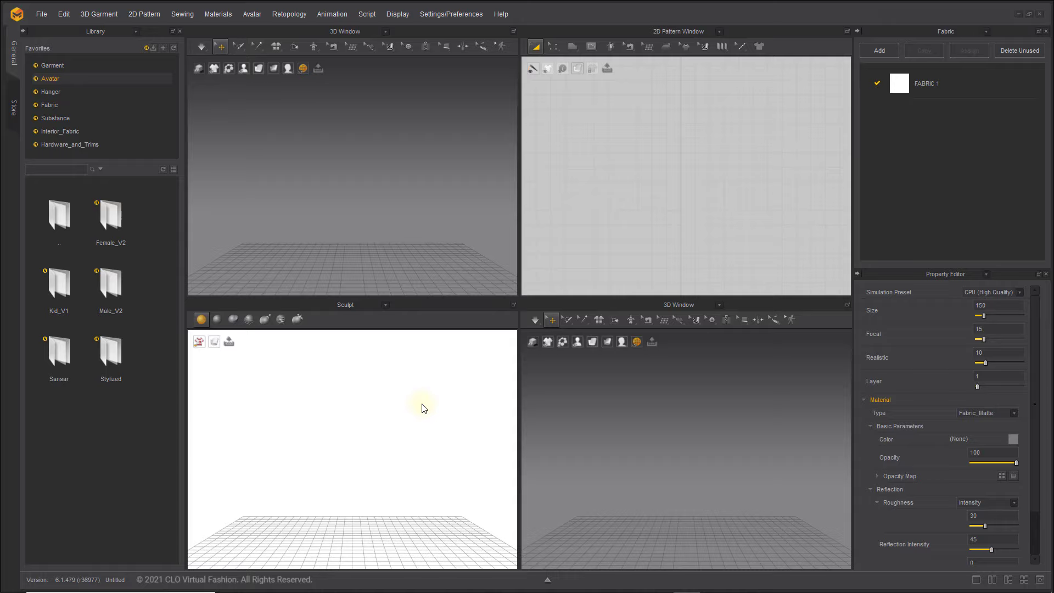
click(706, 306)
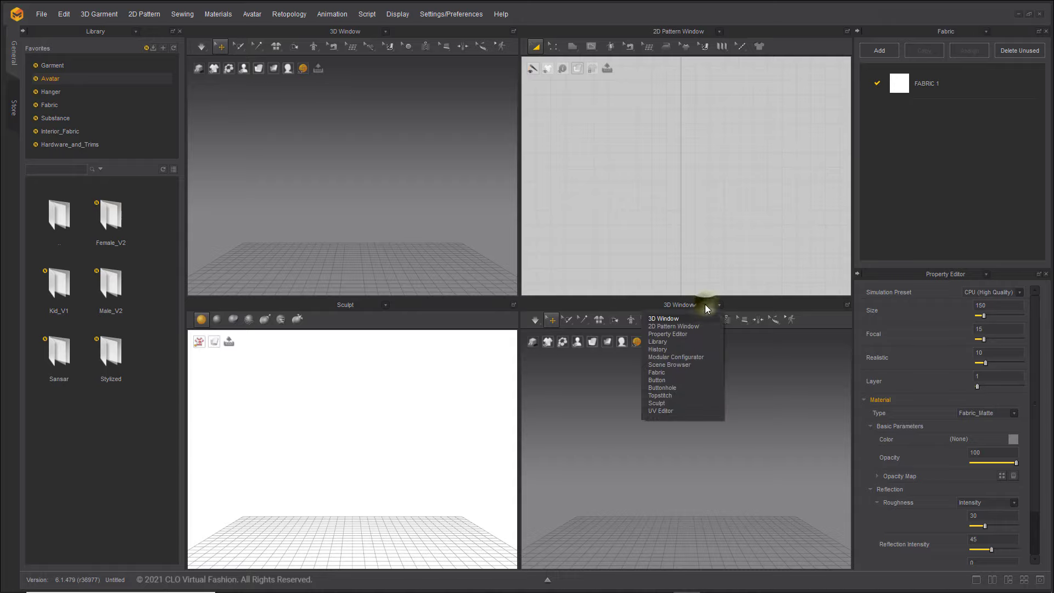
click(664, 413)
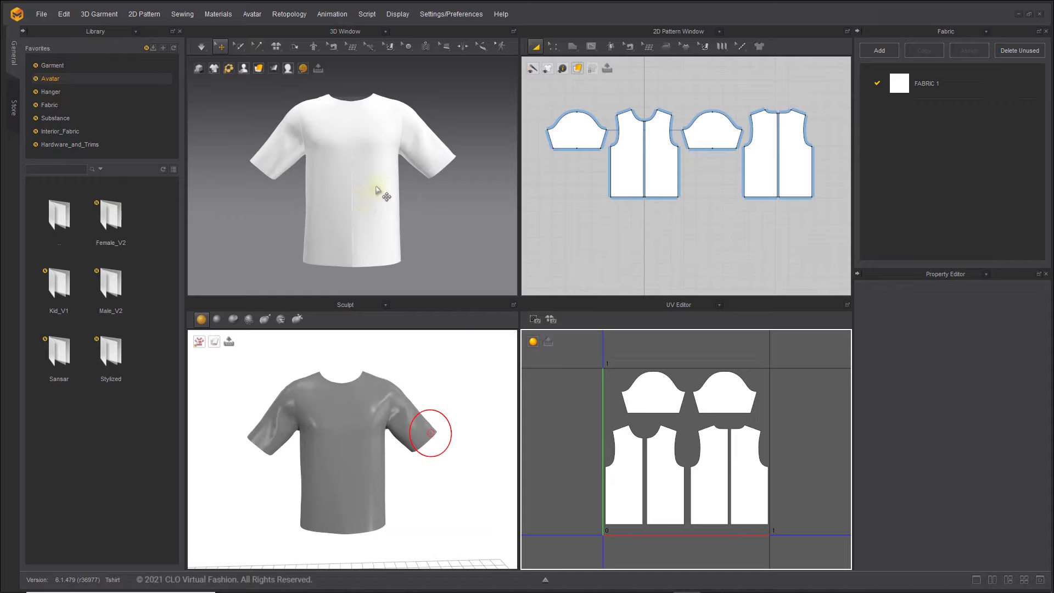
Step: Alternate the active view between the two 3D Windows showing the T-shirt, ending on the upper one
click(460, 227)
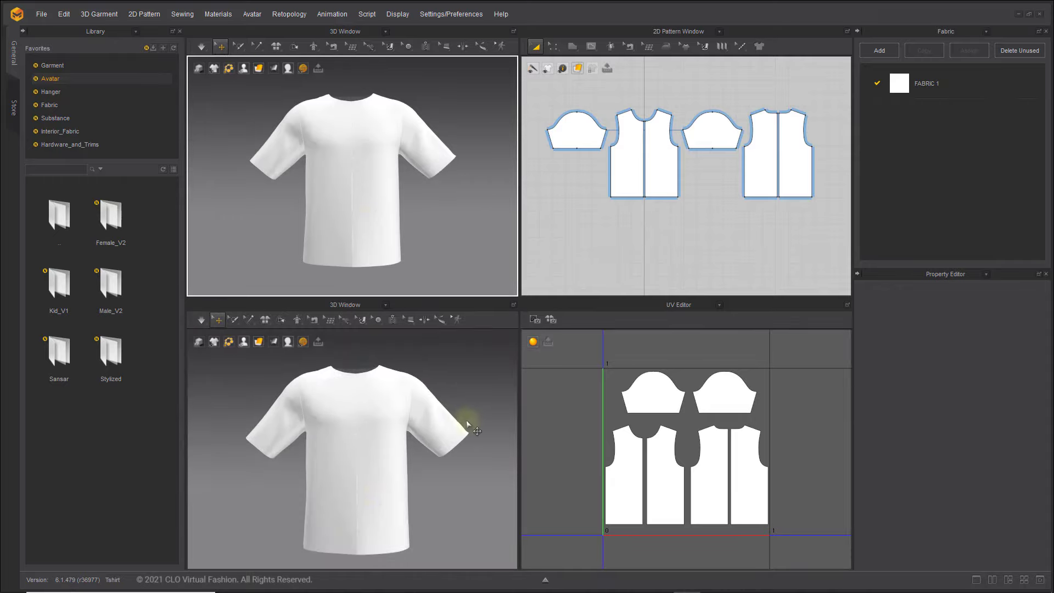
click(466, 420)
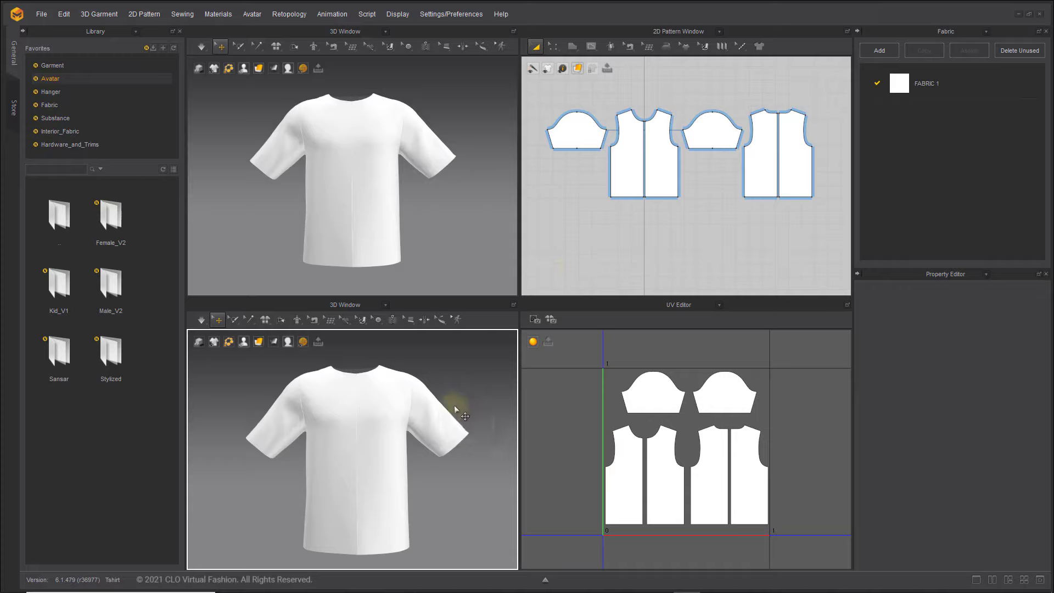
click(443, 252)
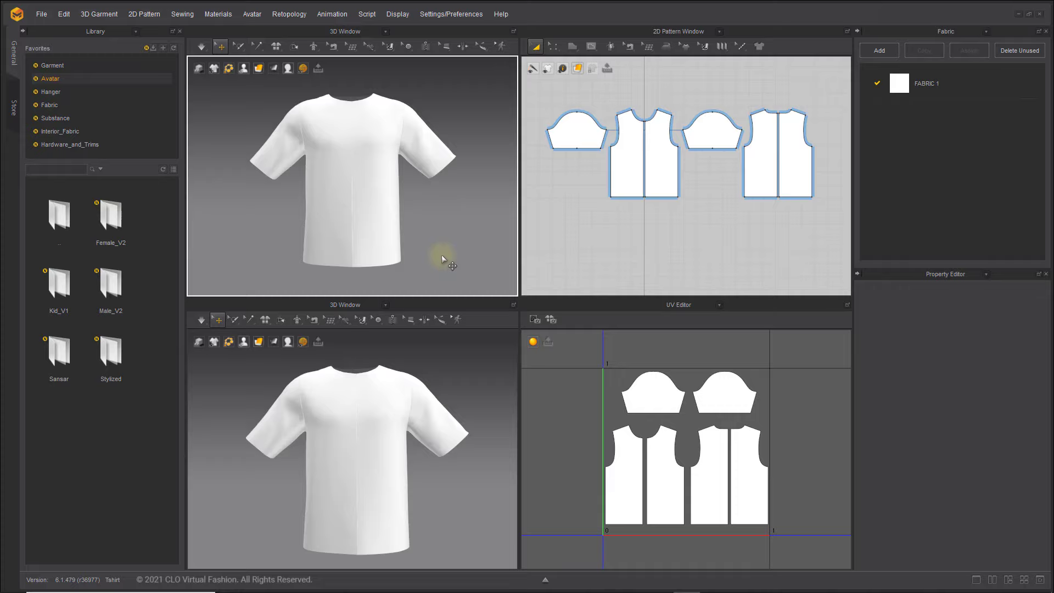
Step: Use the Tack tool in the upper 3D Window to tack two points together near the T-shirt's sleeve hem
click(262, 48)
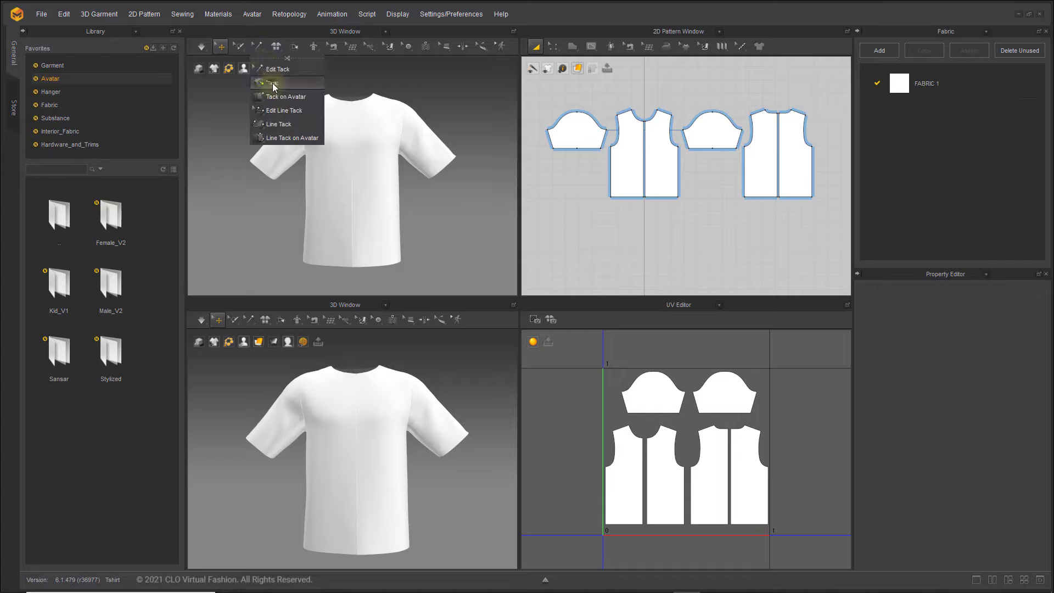
click(299, 99)
scroll(469, 186, up, 4)
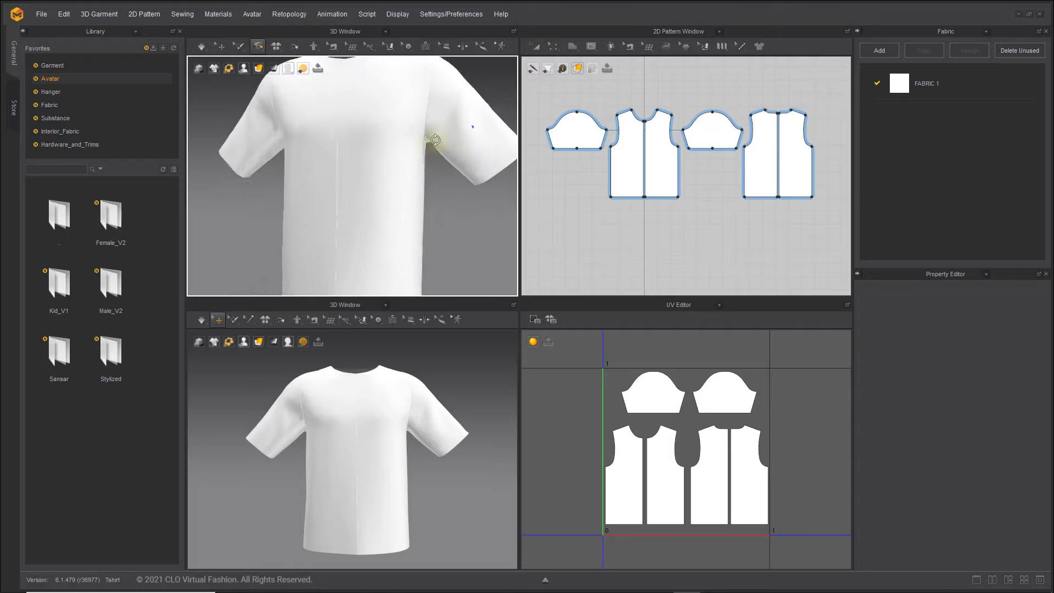
right_drag(435, 140, 405, 209)
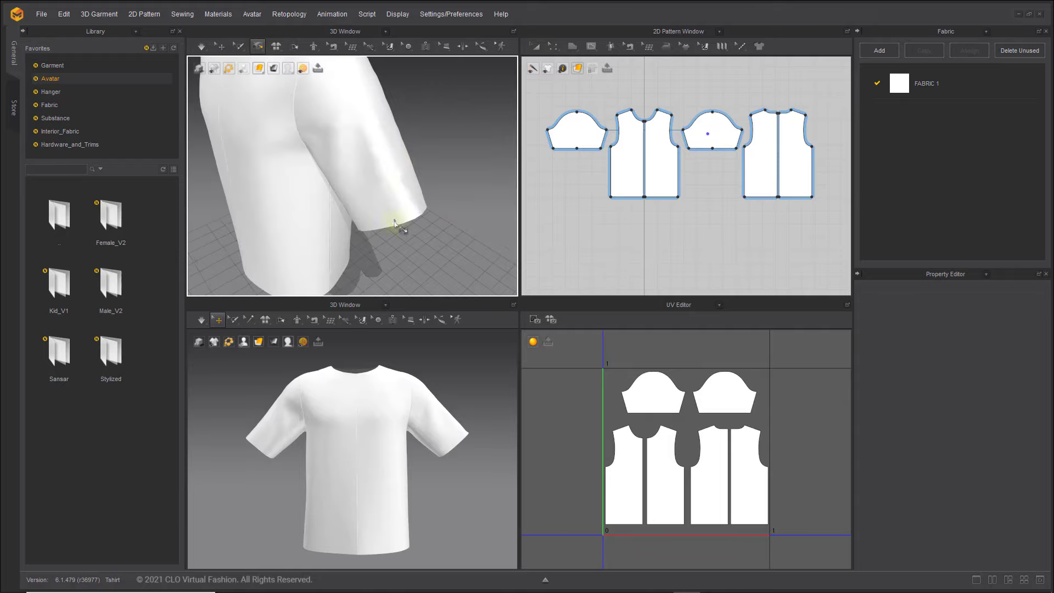
click(395, 222)
click(422, 204)
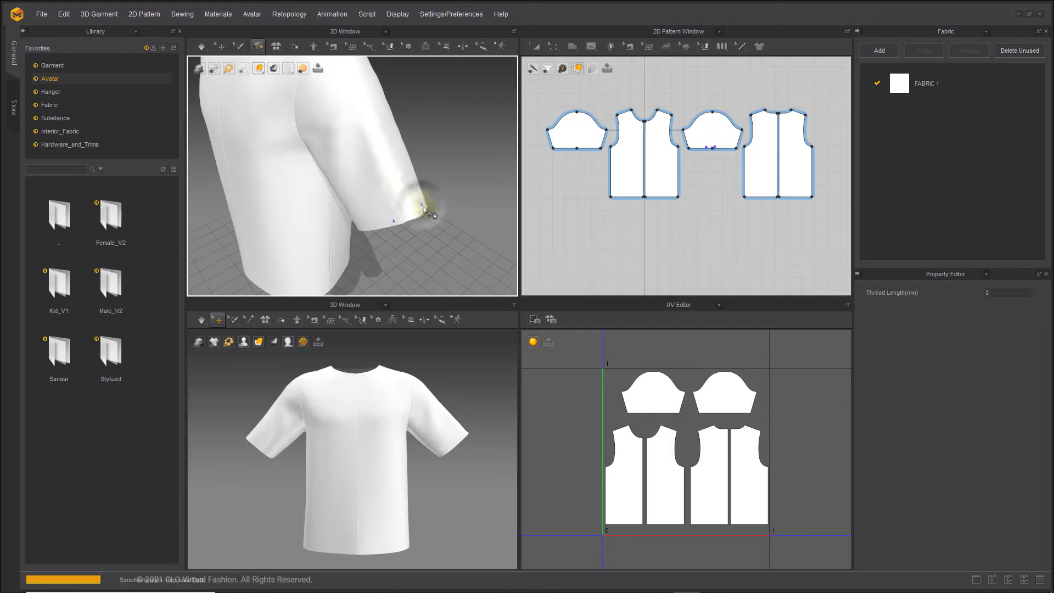
Step: Add a second tack near the sleeve hem in the 3D Window and a third above it in the 2D Pattern Window
scroll(425, 209, up, 3)
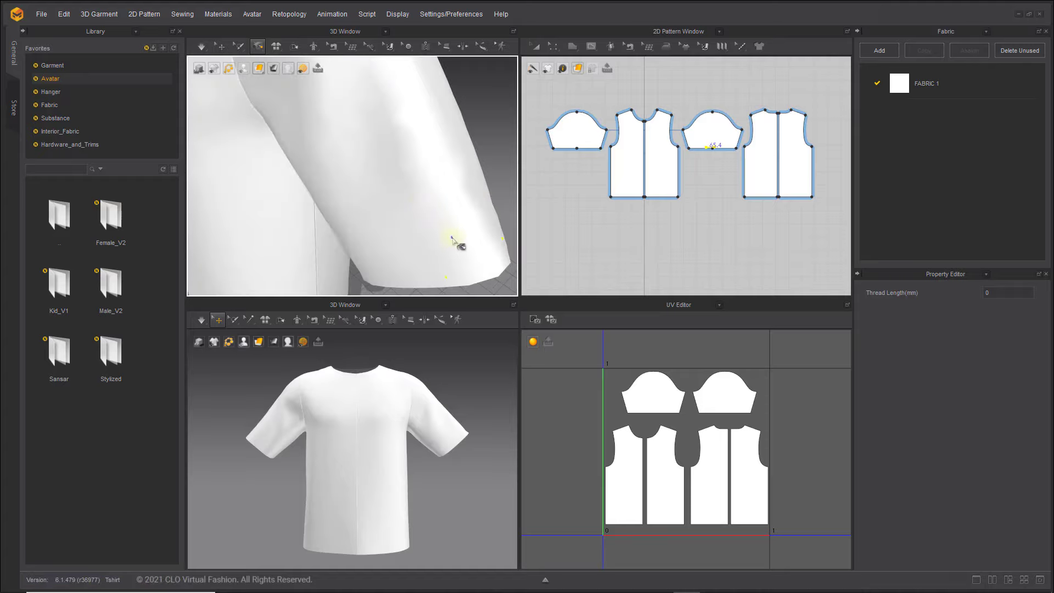
scroll(460, 245, down, 3)
scroll(730, 159, up, 3)
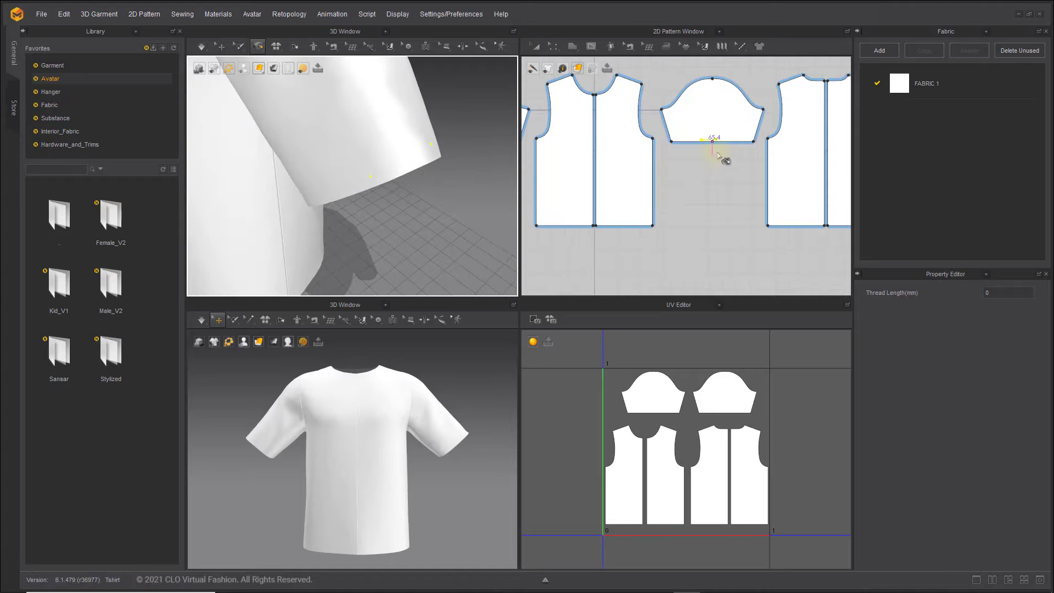
scroll(719, 156, up, 3)
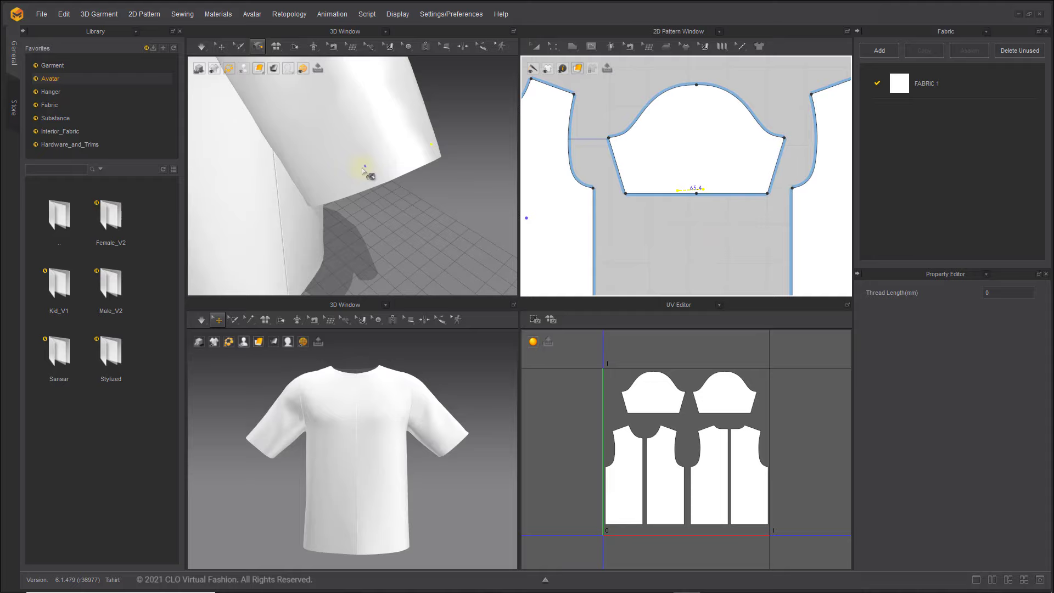
mouse_move(363, 170)
mouse_down()
mouse_move(411, 134)
mouse_move(450, 165)
mouse_up()
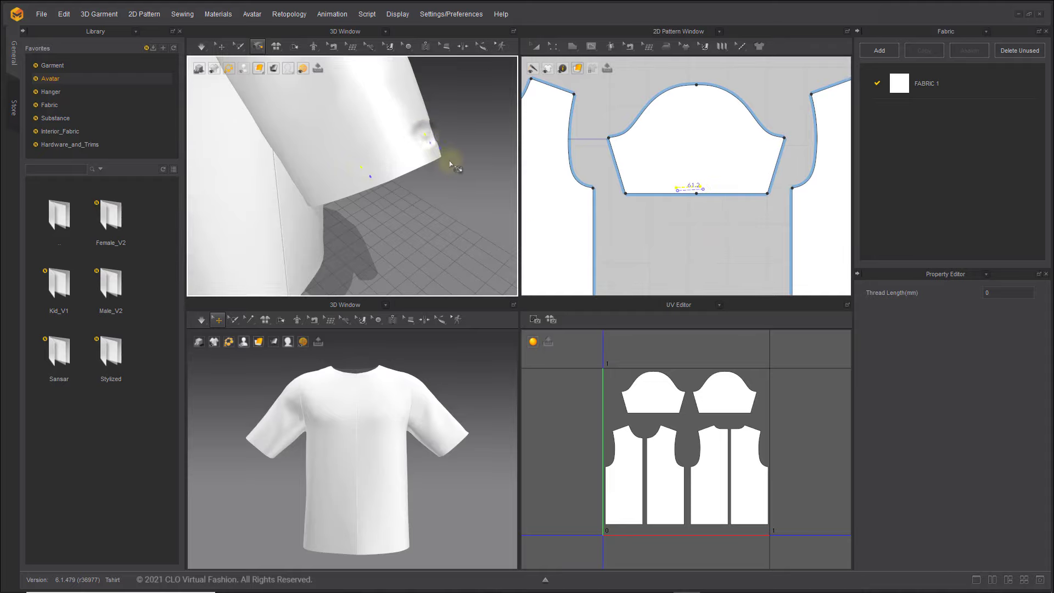
click(680, 179)
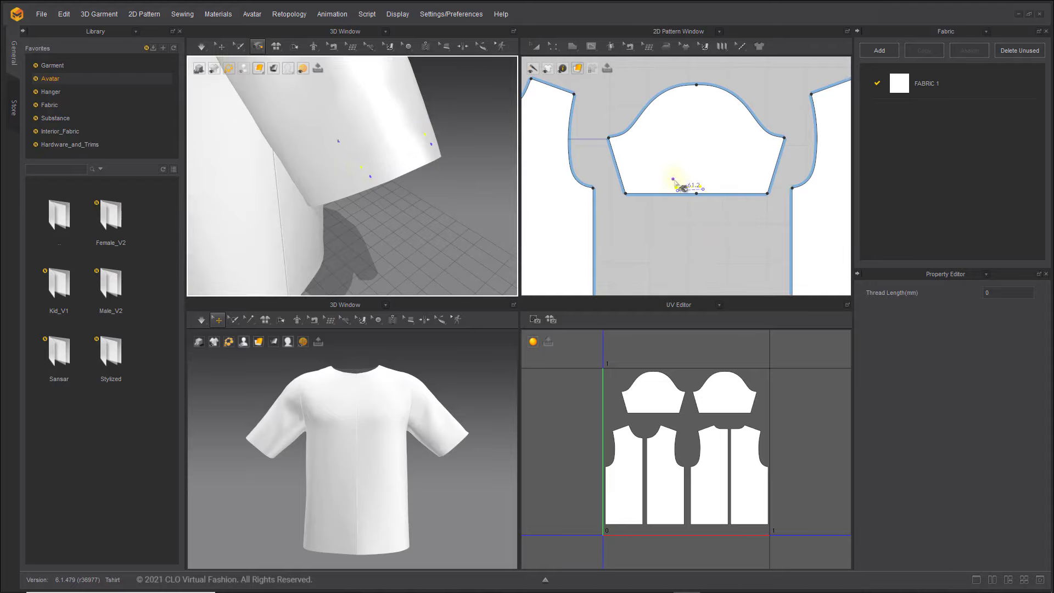
click(701, 172)
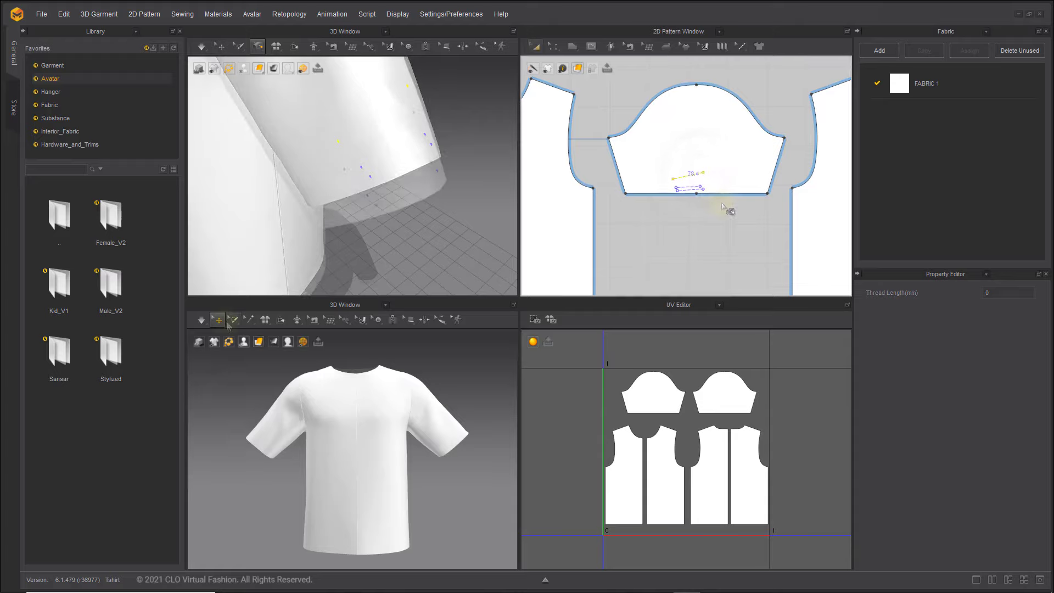
Step: Select the tacked sleeve, a front piece and a back piece in turn in the 2D Pattern Window, and clear the selection
key(a)
click(687, 240)
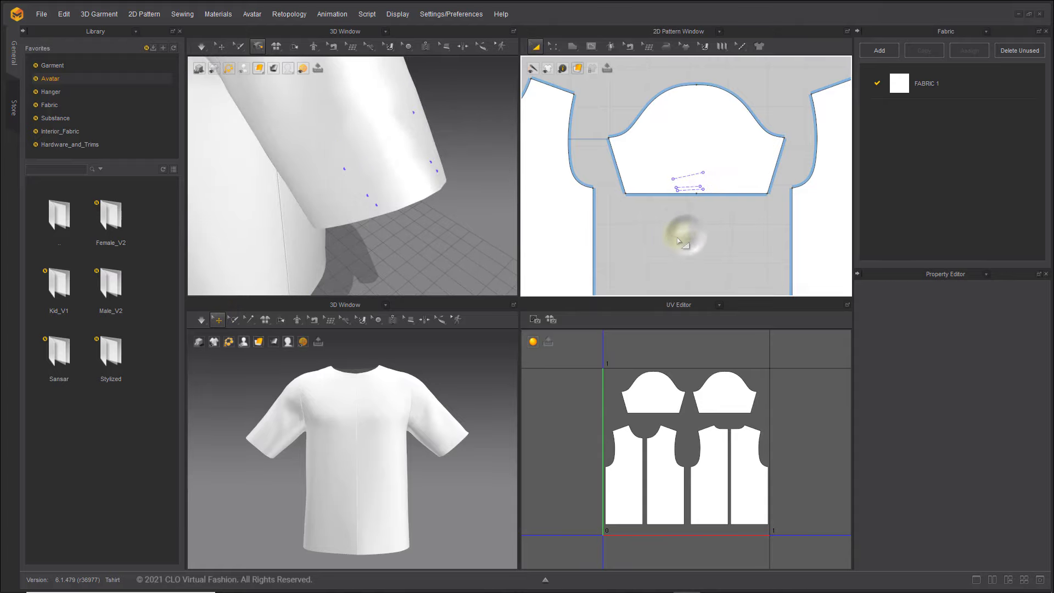
click(633, 171)
scroll(633, 244, down, 2)
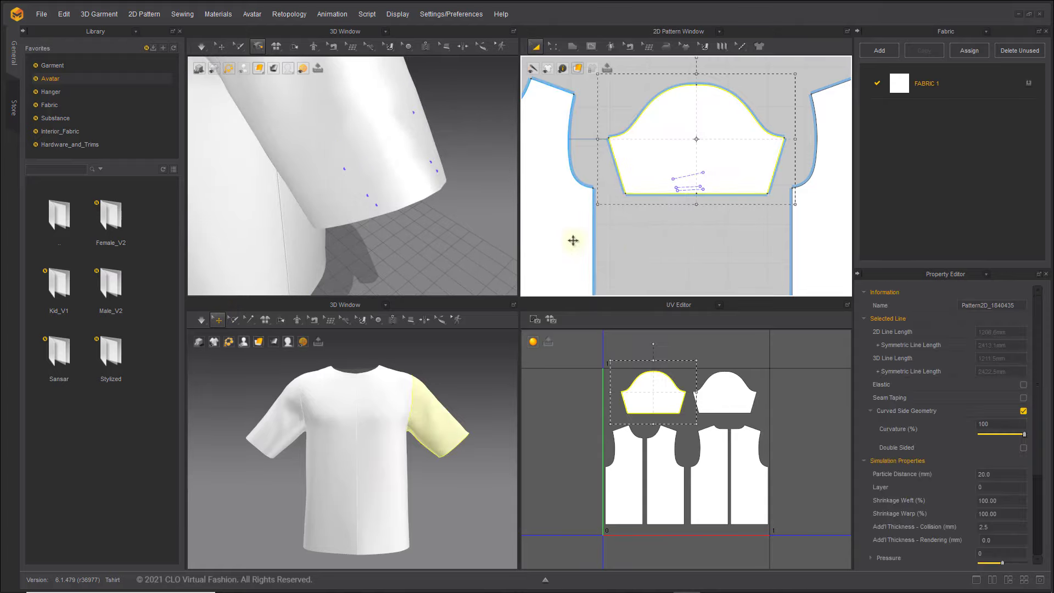
click(630, 236)
scroll(634, 236, down, 1)
middle_drag(635, 236, 677, 192)
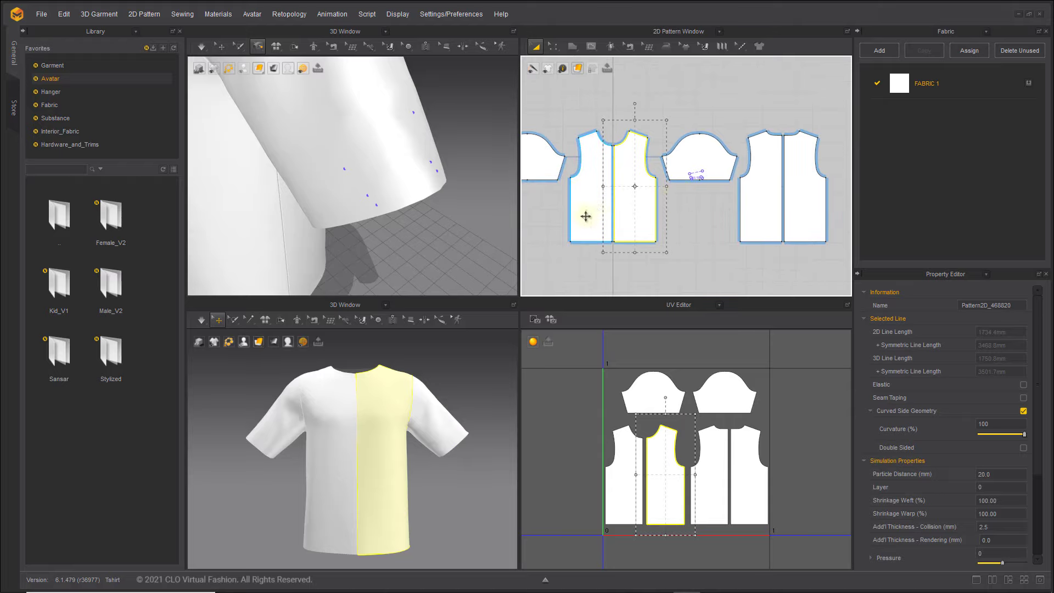
click(797, 216)
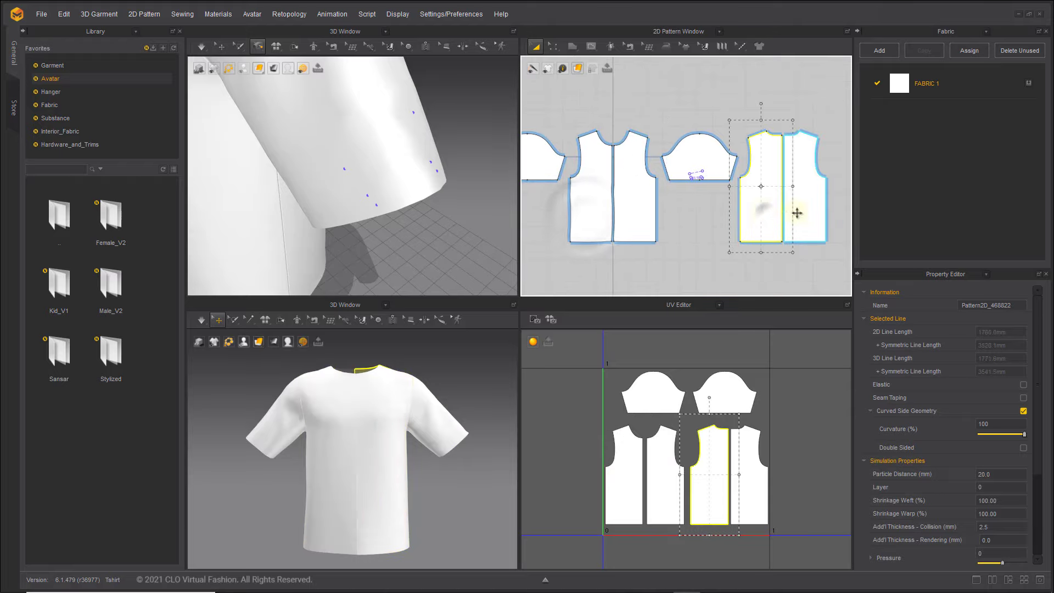
click(680, 263)
Step: Use the Tack tool to add another tack near the sleeve hem in the upper 3D Window and more across the sleeve in the 2D Pattern Window
click(422, 237)
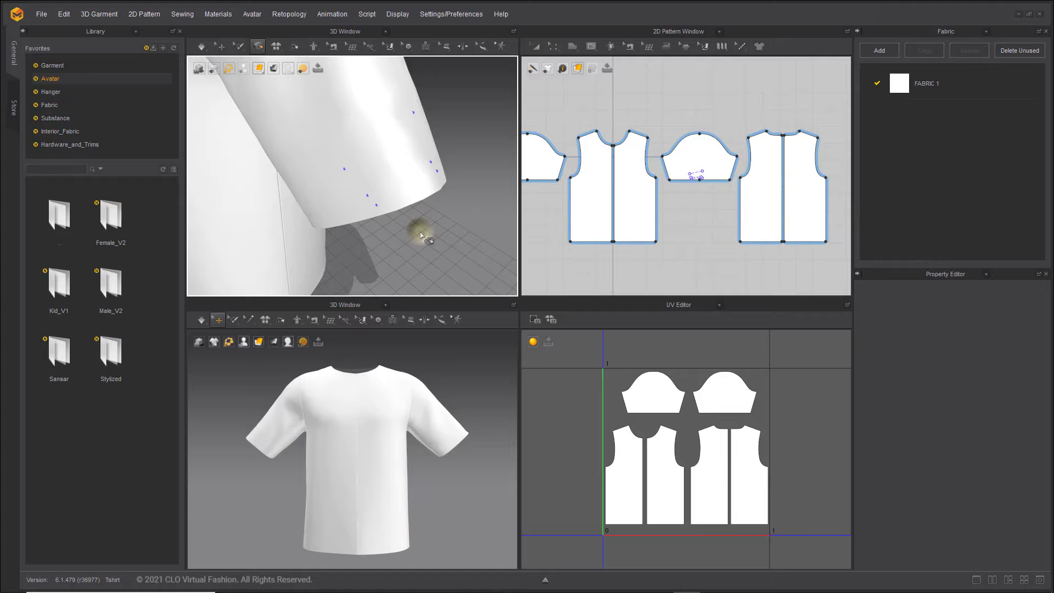
click(266, 50)
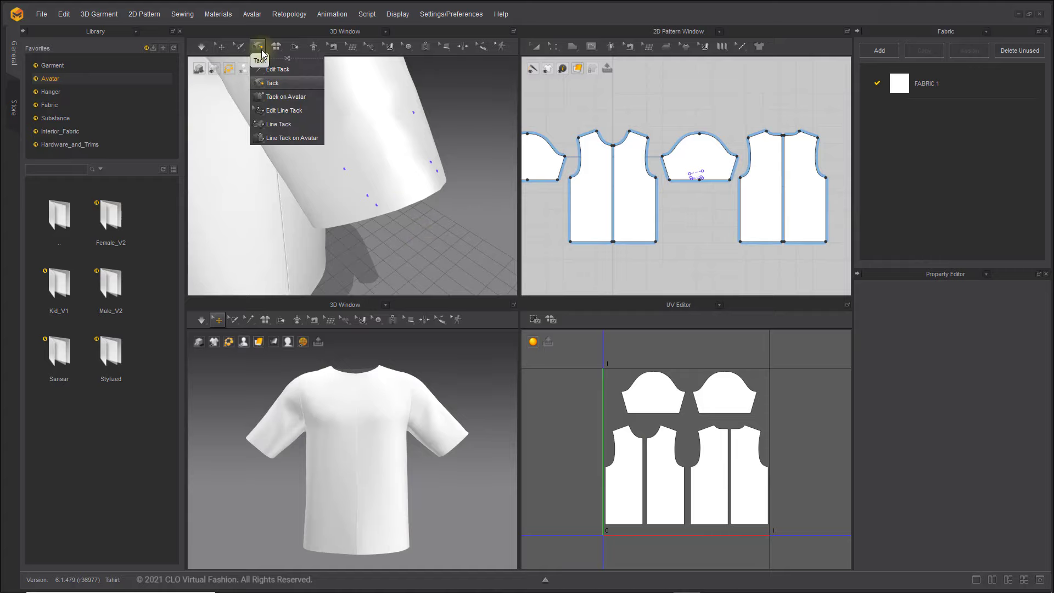
click(407, 195)
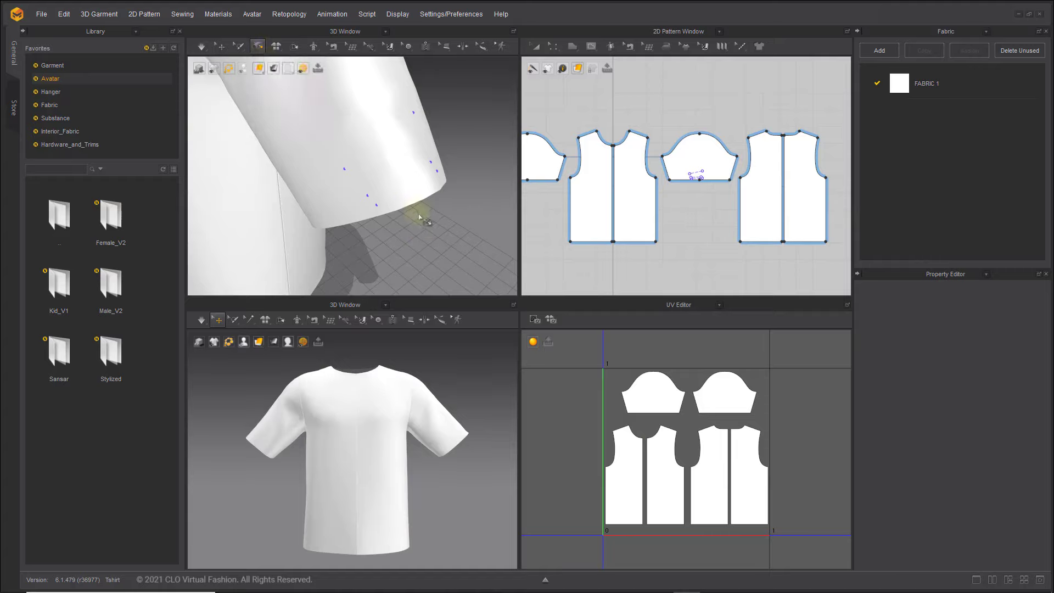
click(356, 182)
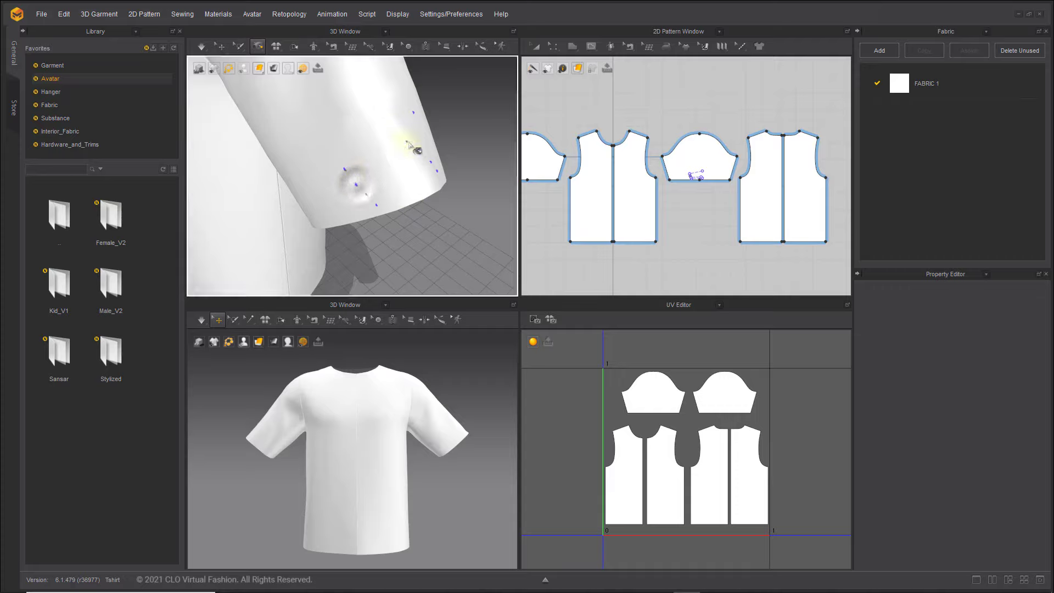
click(426, 150)
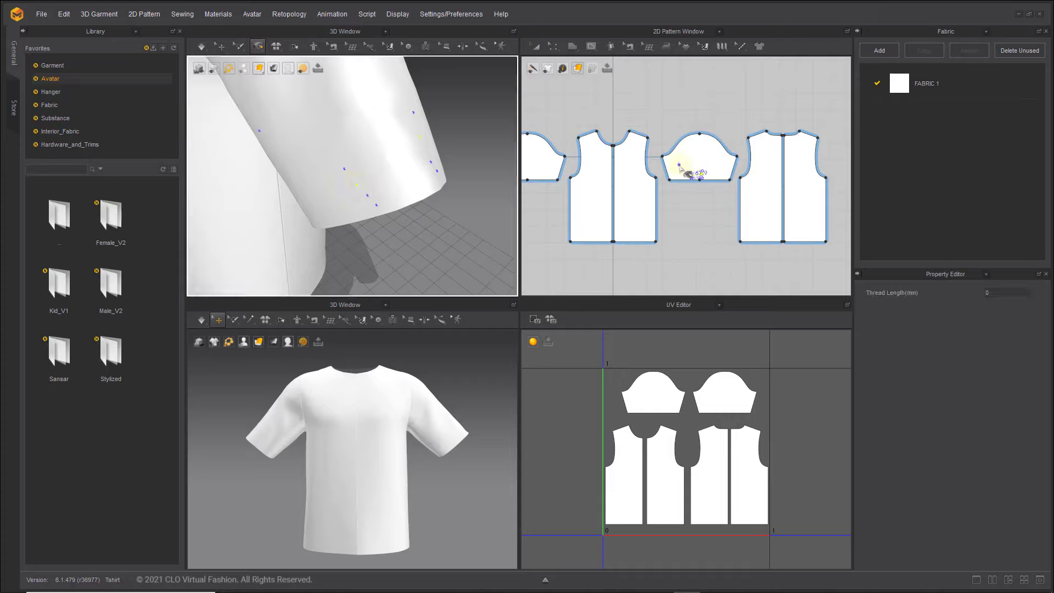
drag(687, 173, 718, 182)
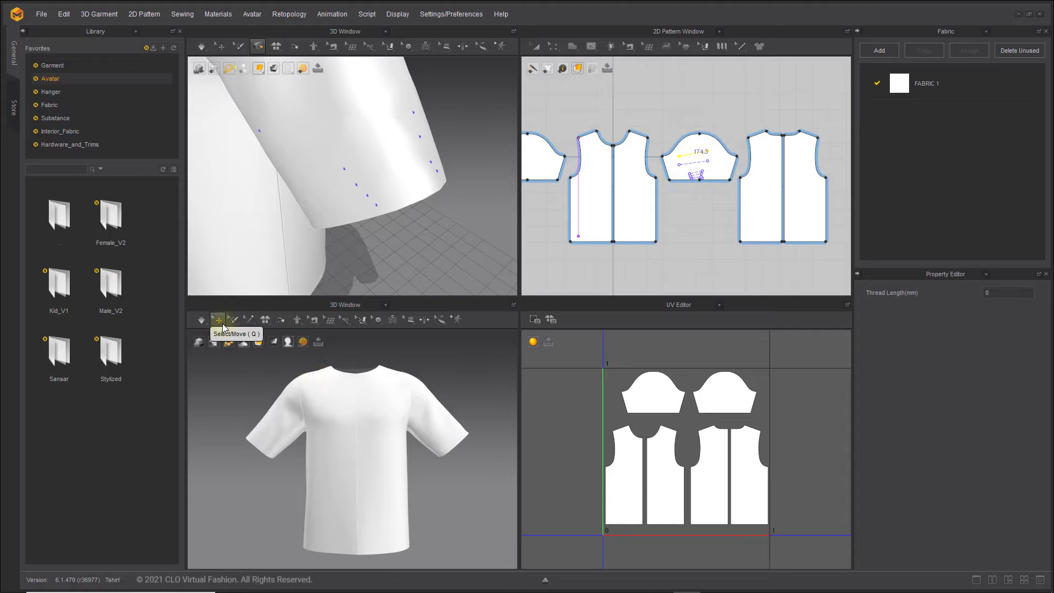
Step: Activate the lower 3D Window, and select the two front pieces and the tacked sleeve in turn in the 2D Pattern Window
click(450, 360)
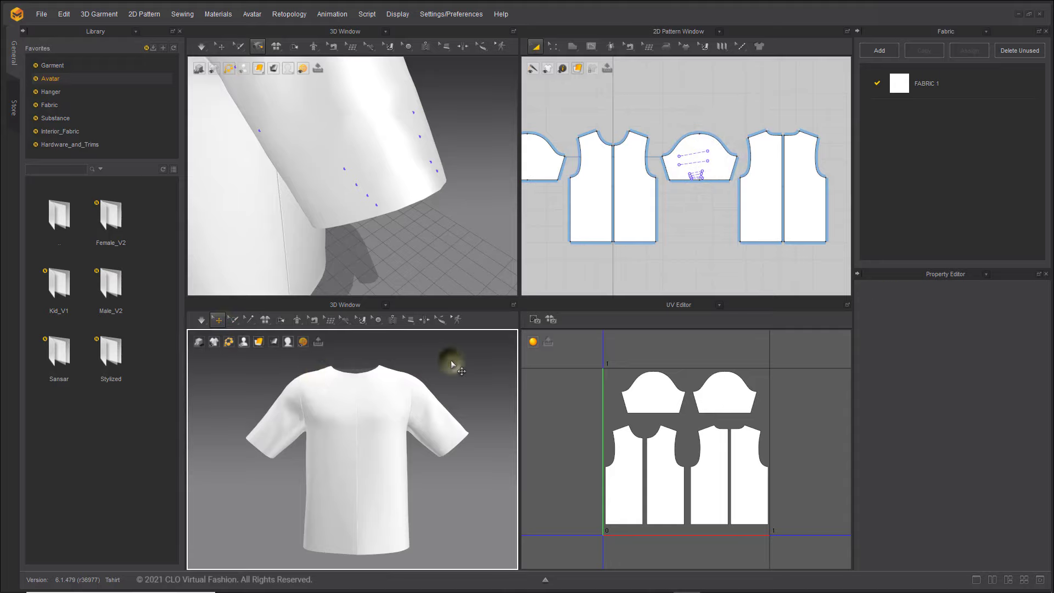
click(630, 226)
click(586, 223)
click(726, 164)
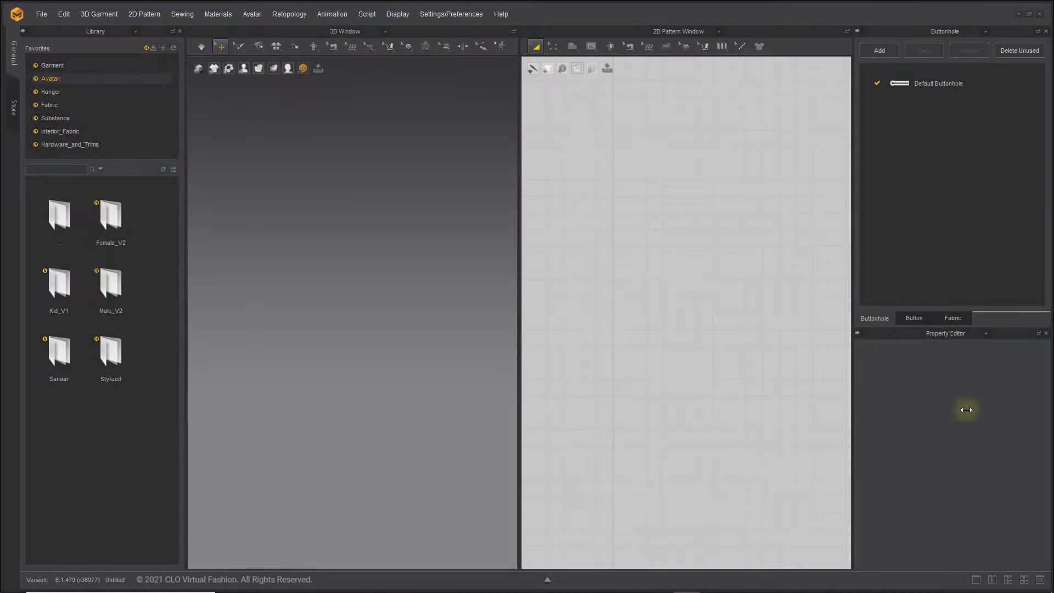
Step: Switch to the four-window layout and move the 2D Pattern Window into the UV Editor's place, and from there into the lower 3D Window's place
click(1022, 576)
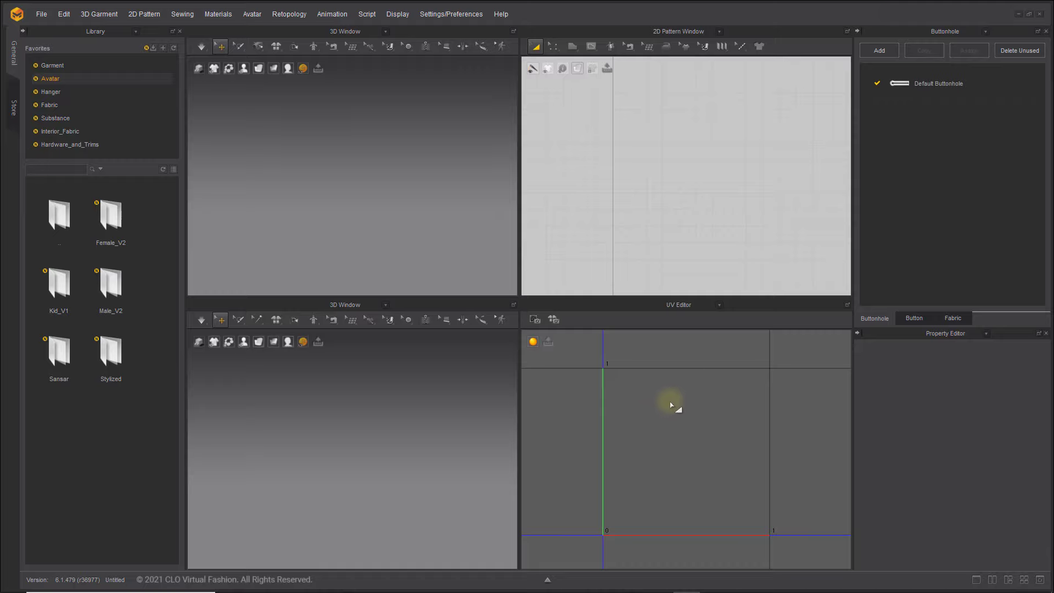
click(693, 304)
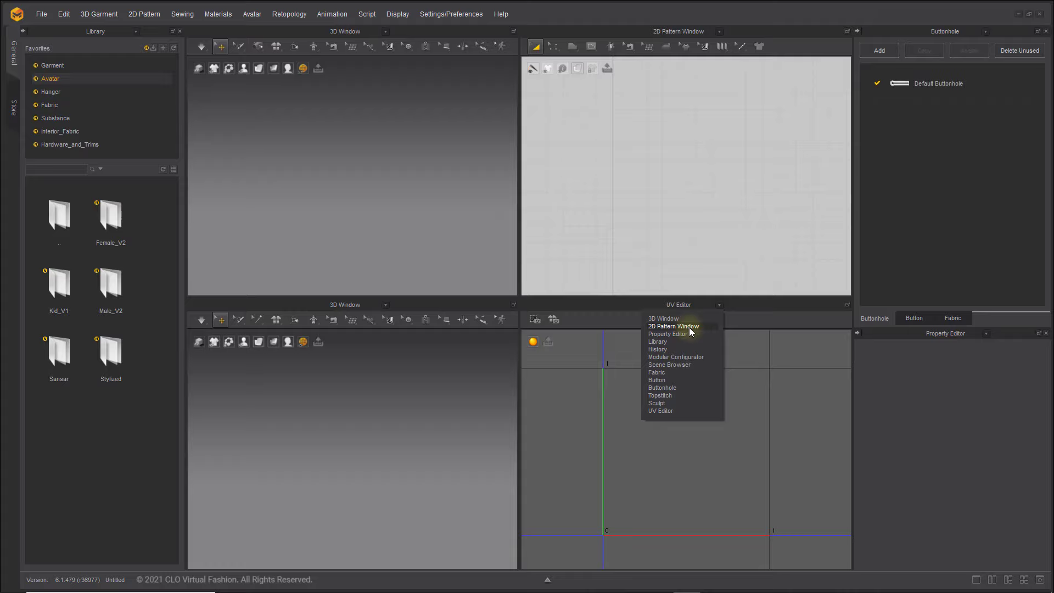
click(689, 327)
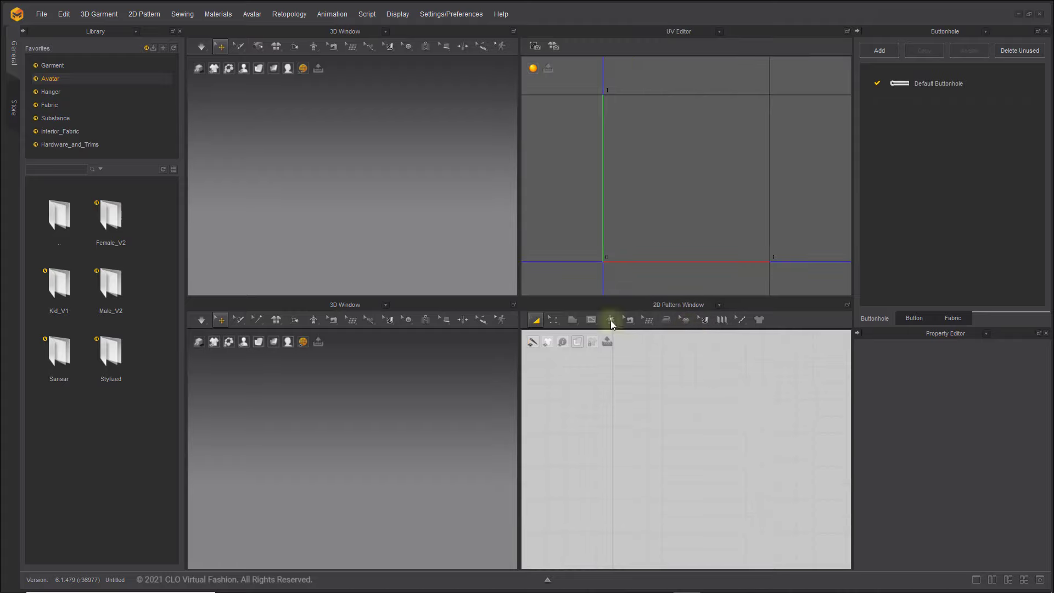
click(374, 304)
click(348, 324)
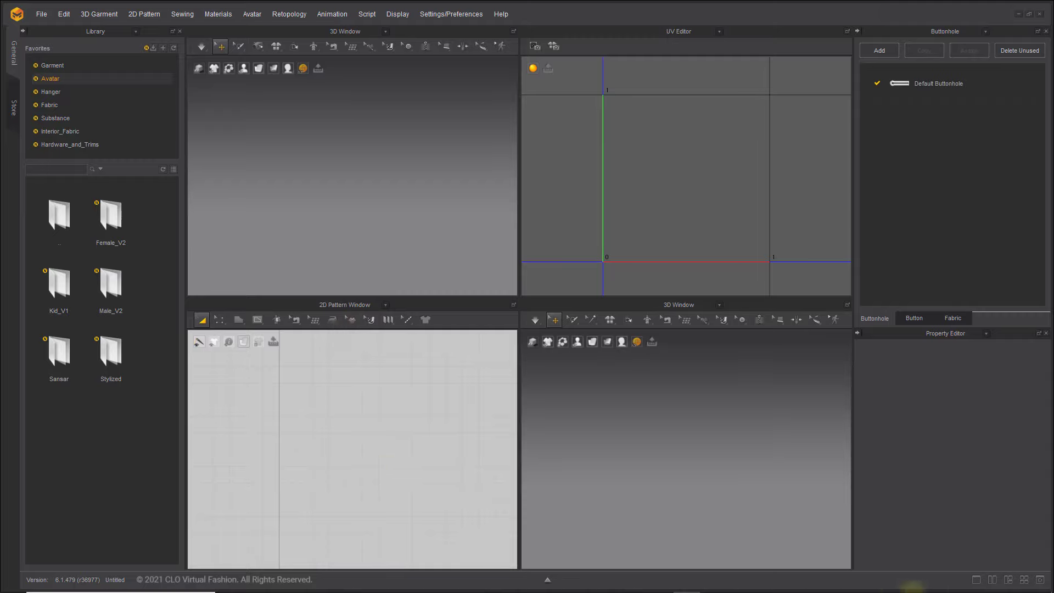
Step: Open the Sculpt window and move it over the Library and 3D Window
click(397, 14)
mouse_move(409, 190)
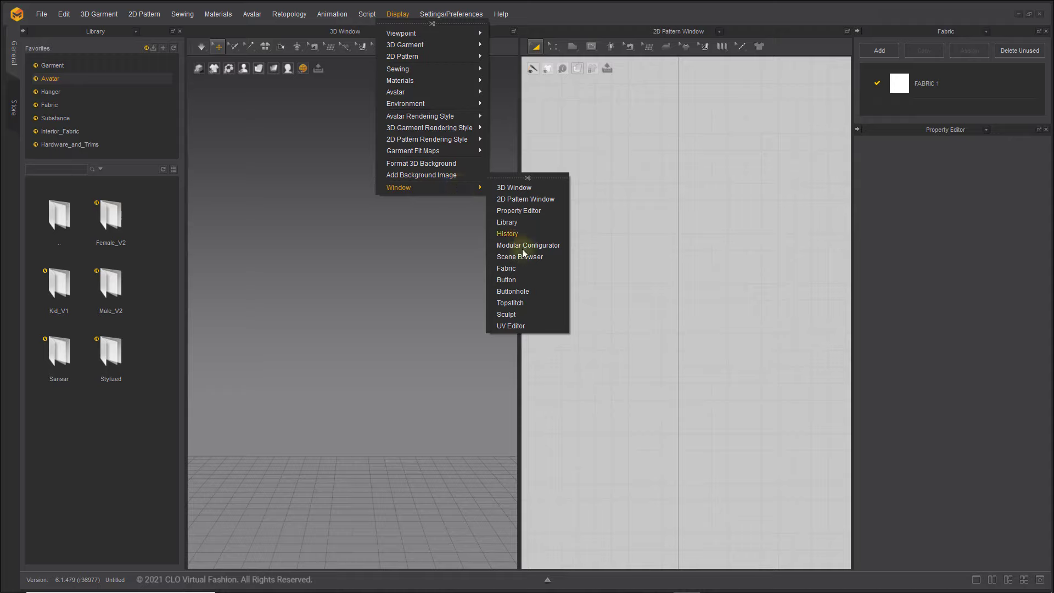
click(520, 316)
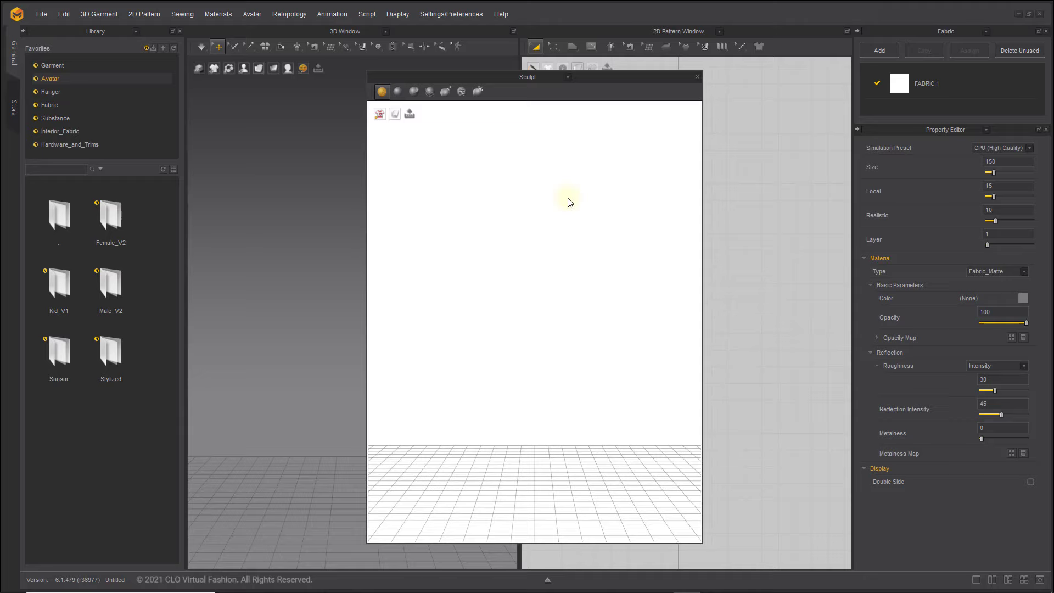
mouse_move(599, 78)
mouse_down()
mouse_move(550, 95)
mouse_move(361, 80)
mouse_up()
Step: Open the UV Editor as a floating window and place it so that it overlaps the Sculpt window
click(398, 14)
mouse_move(417, 187)
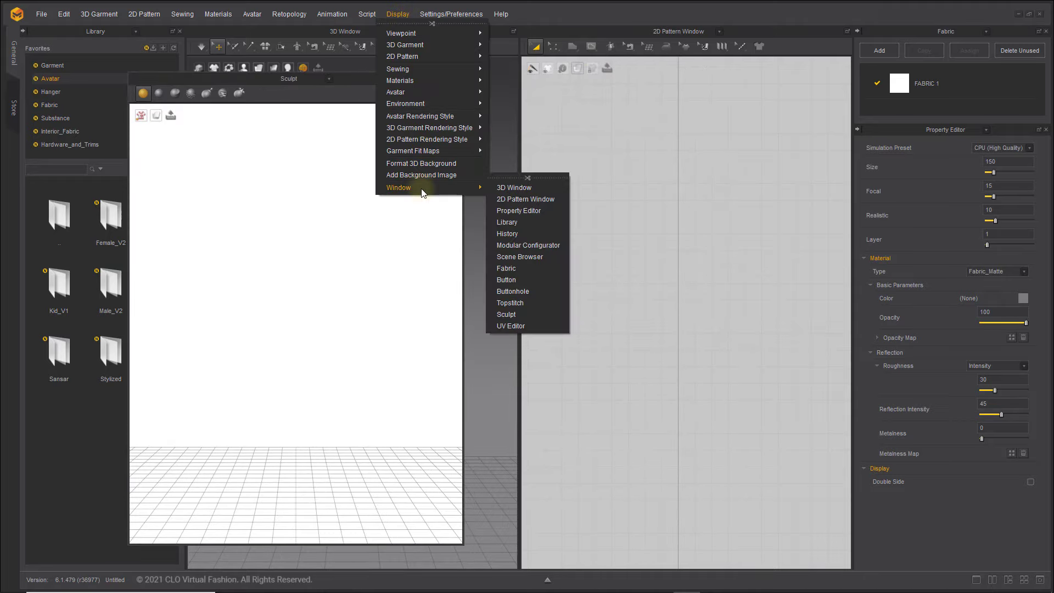
click(510, 326)
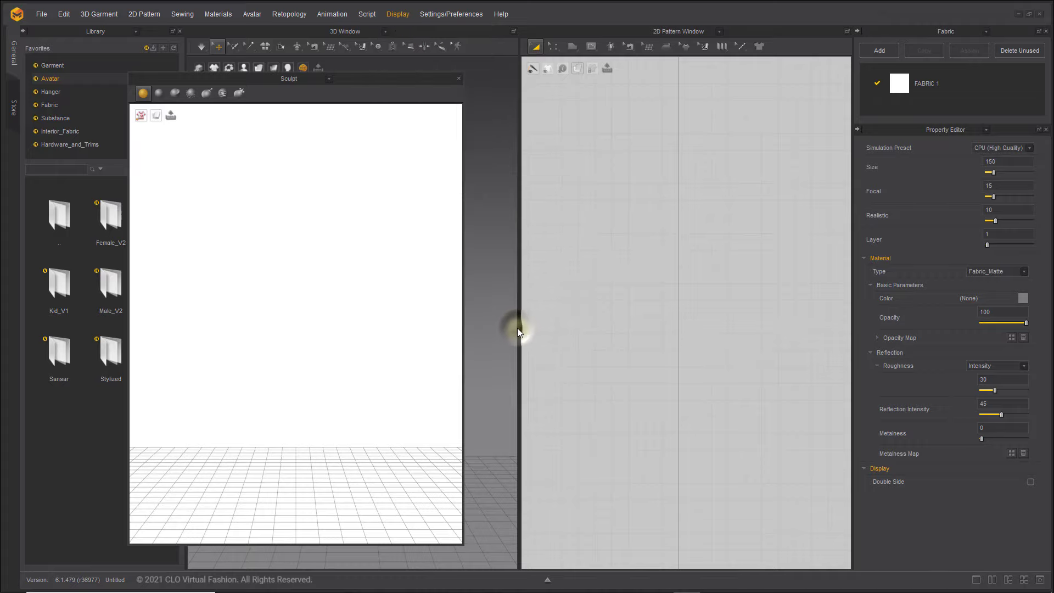
drag(614, 80, 576, 110)
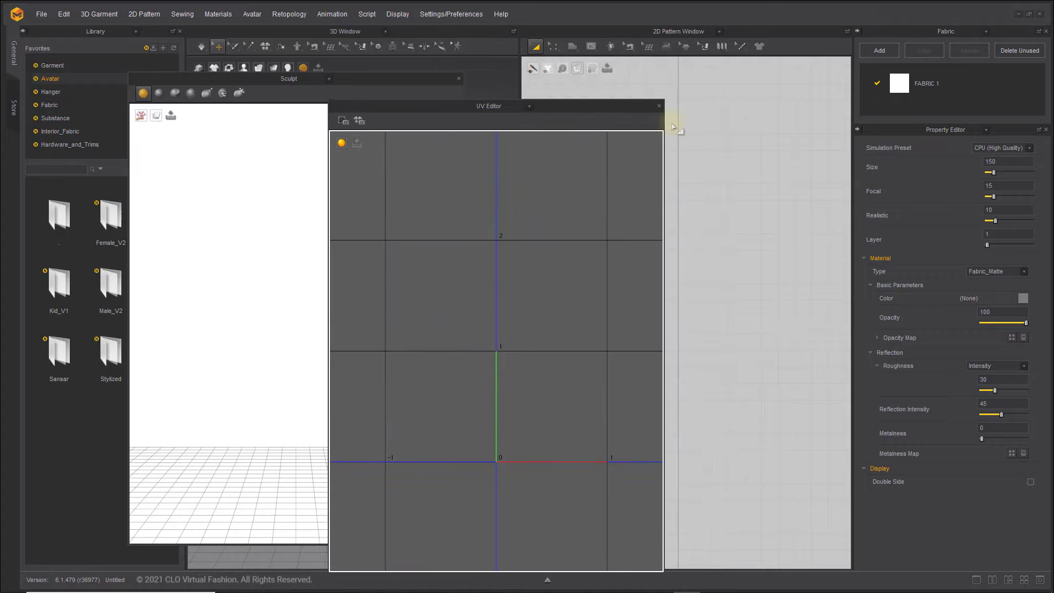
Step: Reset the workspace to the default layout
click(1029, 558)
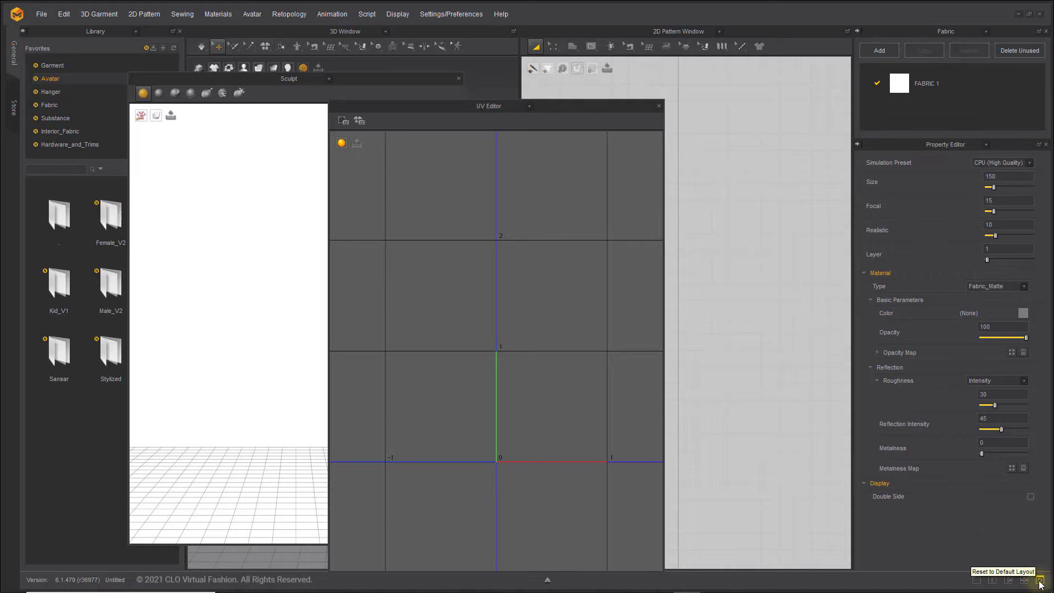
click(1038, 580)
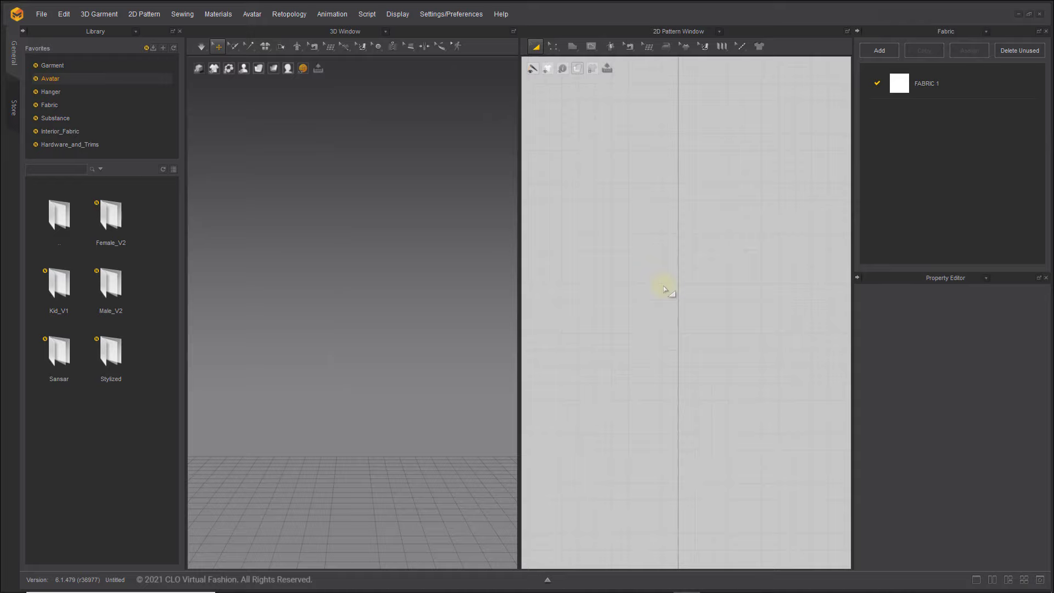
click(233, 47)
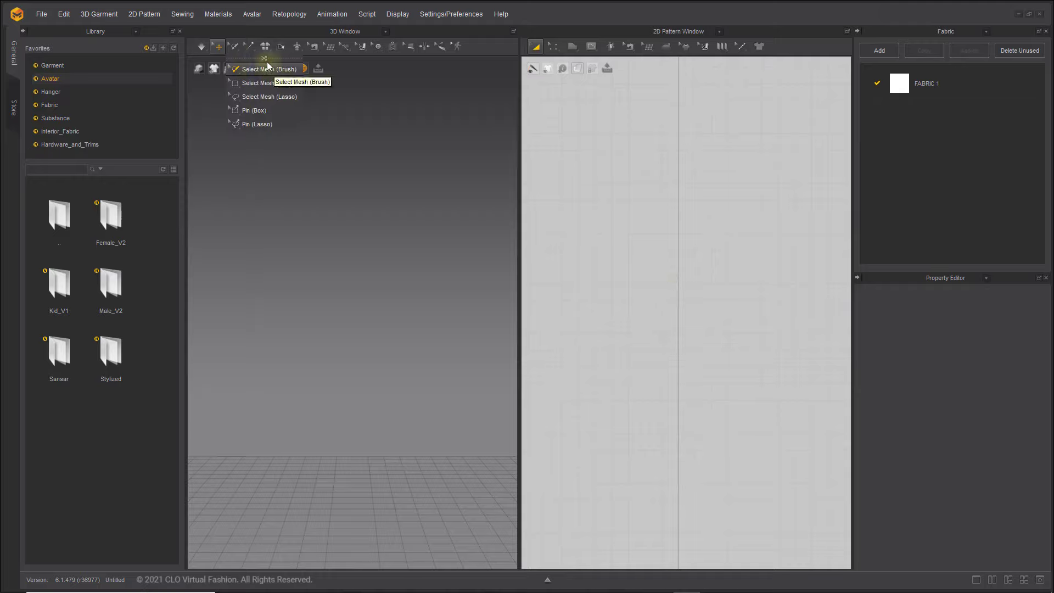
mouse_move(253, 49)
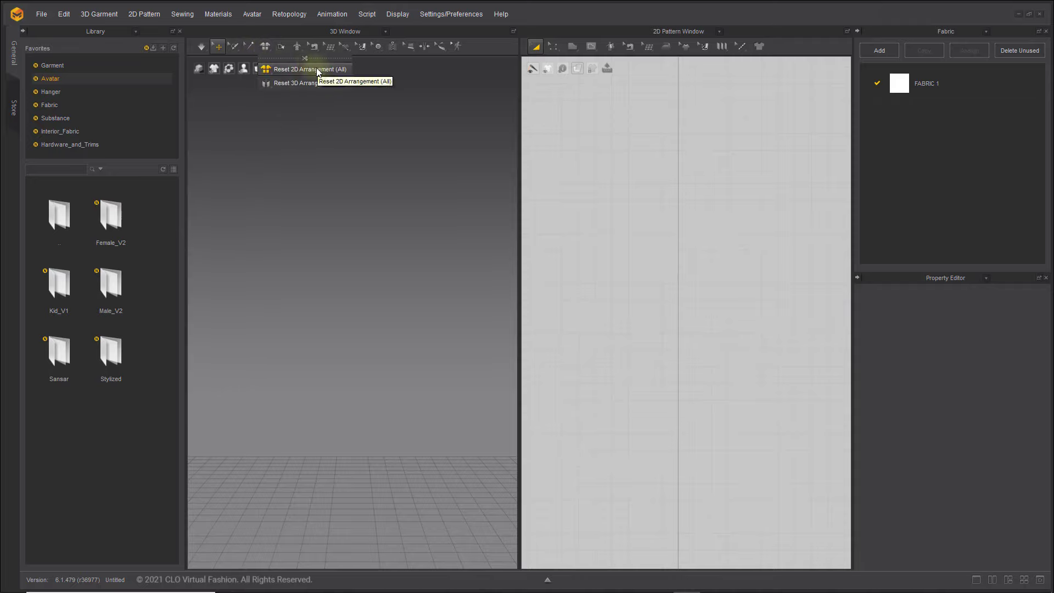
mouse_move(440, 51)
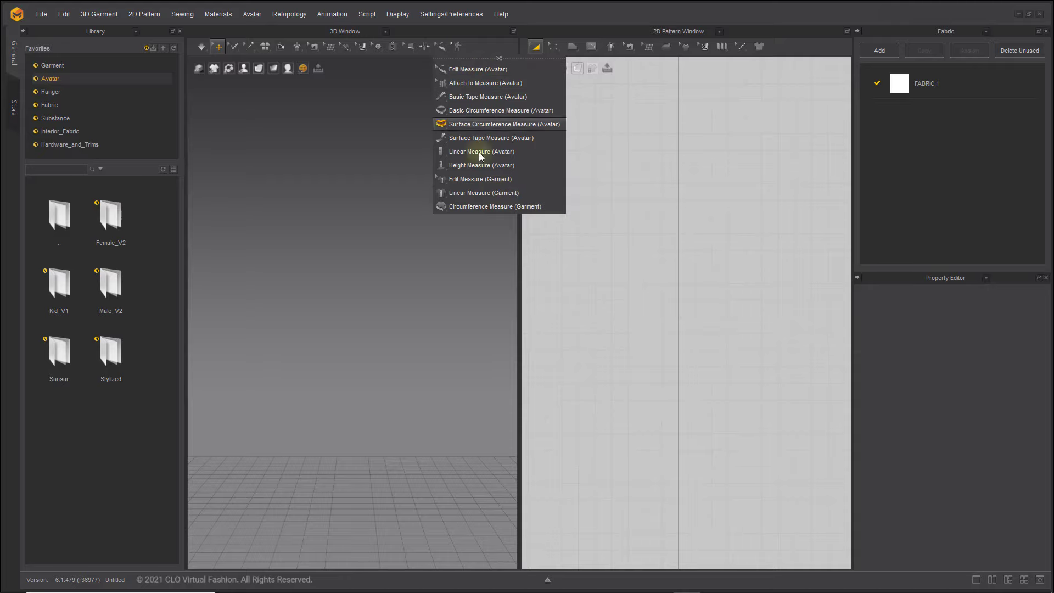
Step: Detach the Edit Pattern tool list as a floating palette and place it in the upper corner of the 2D Pattern Window beside the Fabric panel
mouse_move(552, 49)
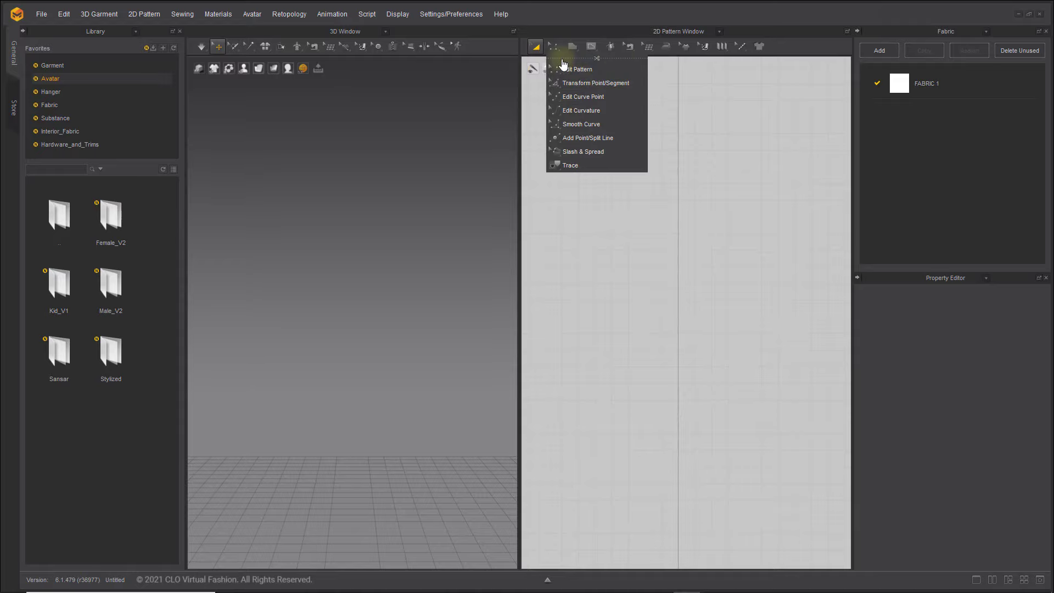
click(595, 58)
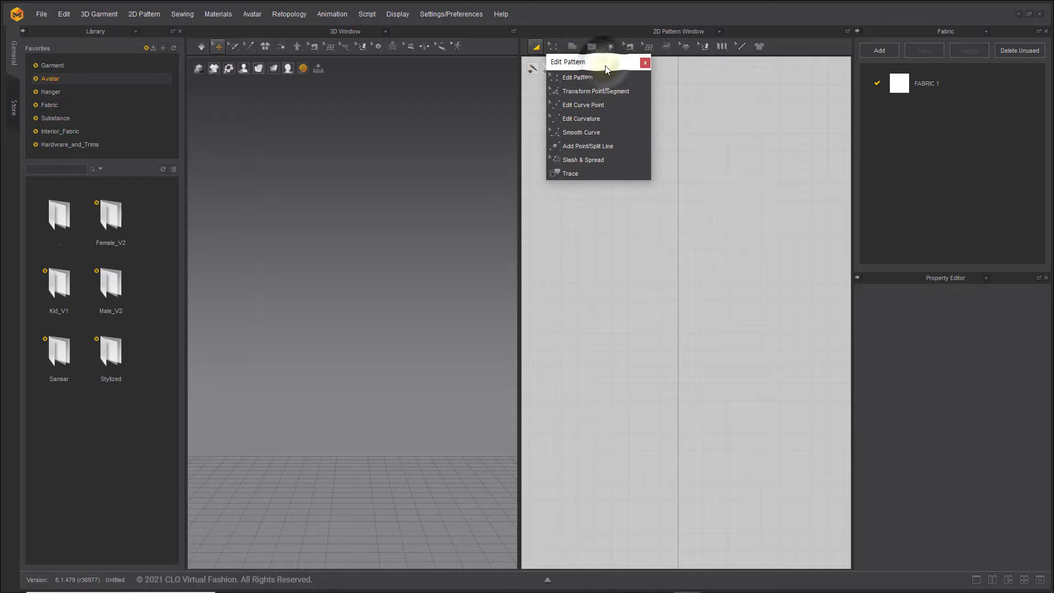
drag(603, 61, 791, 80)
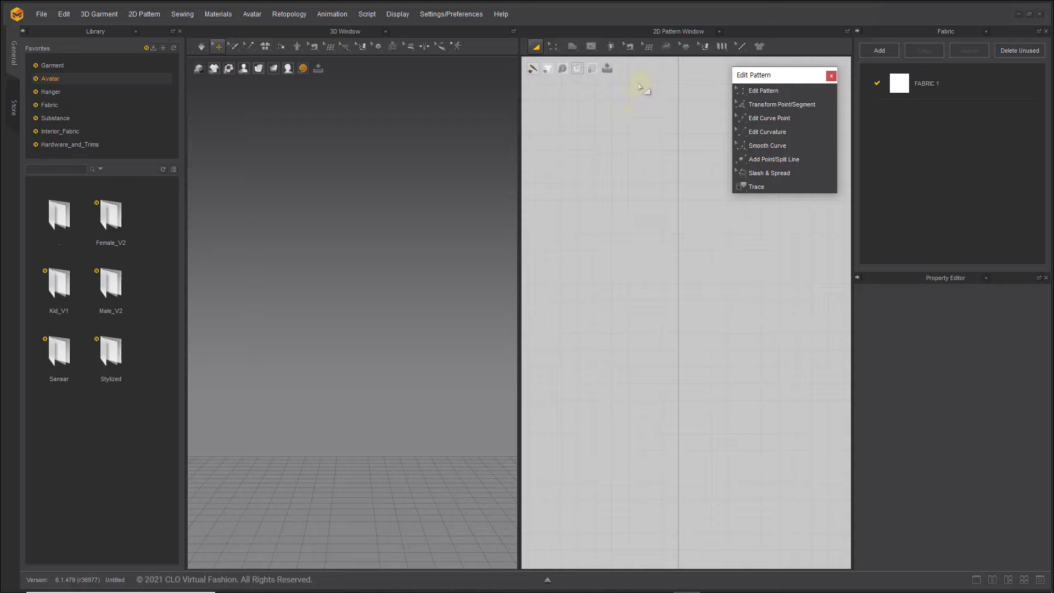
Step: Detach the 2D Sewing tool list as a floating palette and place it directly below the Edit Pattern palette
click(628, 48)
click(637, 55)
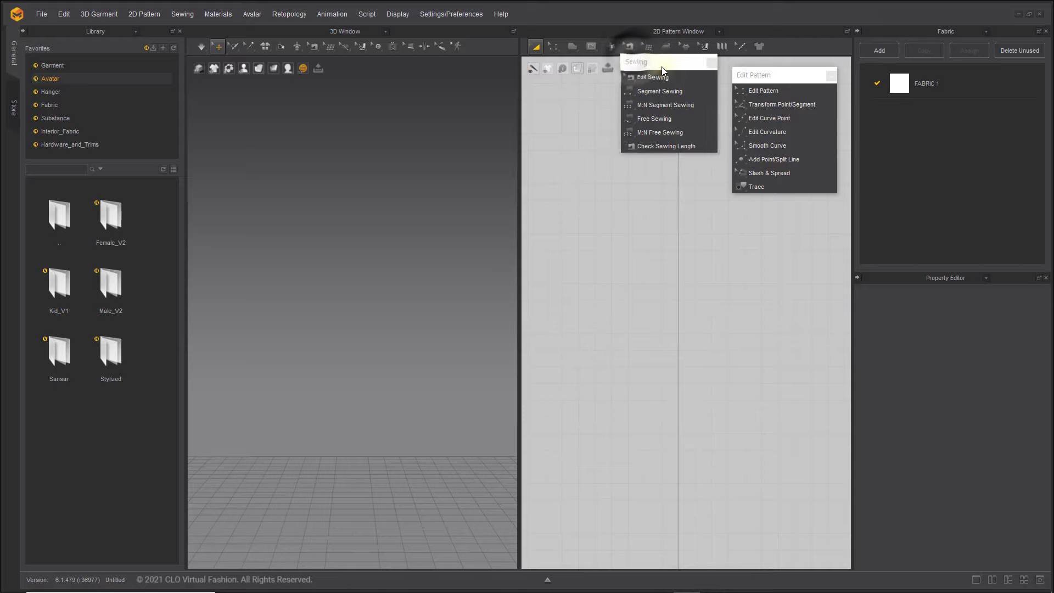
drag(664, 64, 776, 207)
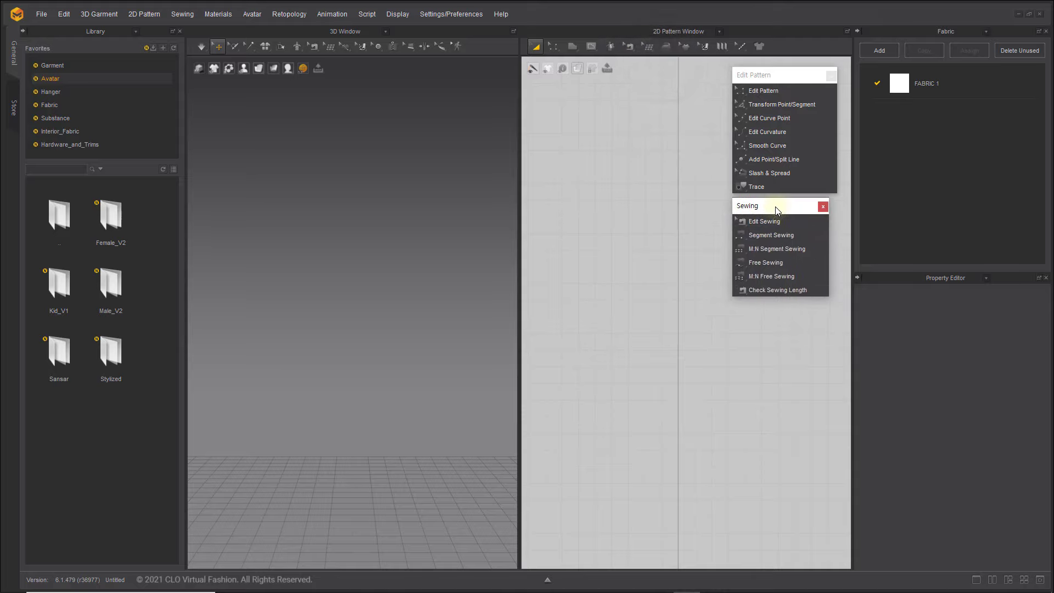
Step: Detach the Pattern Shape tool list as a floating palette and place it directly below the Sewing palette
click(573, 48)
click(579, 53)
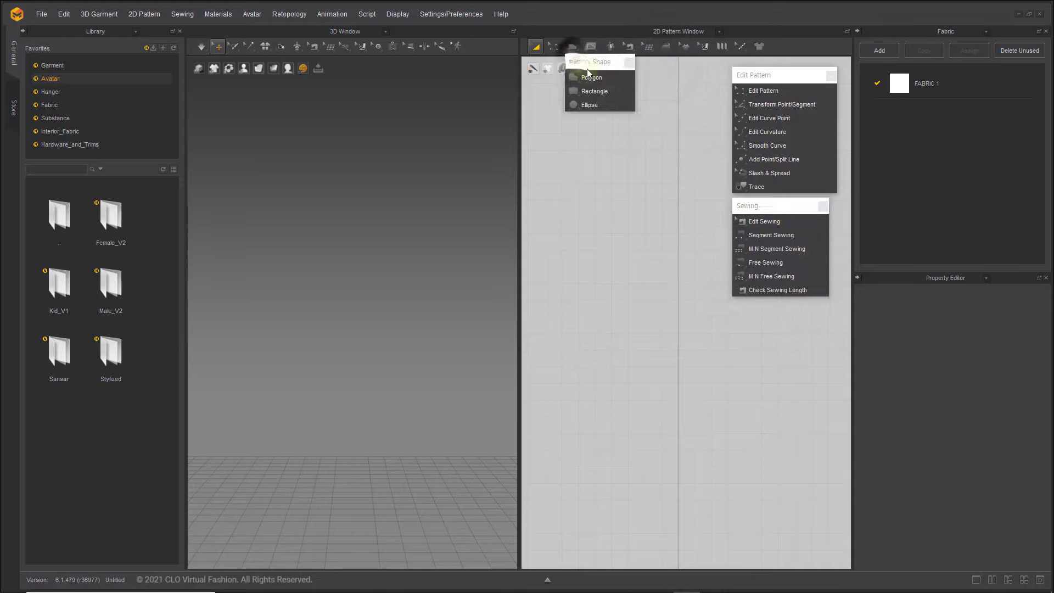
drag(592, 66, 760, 314)
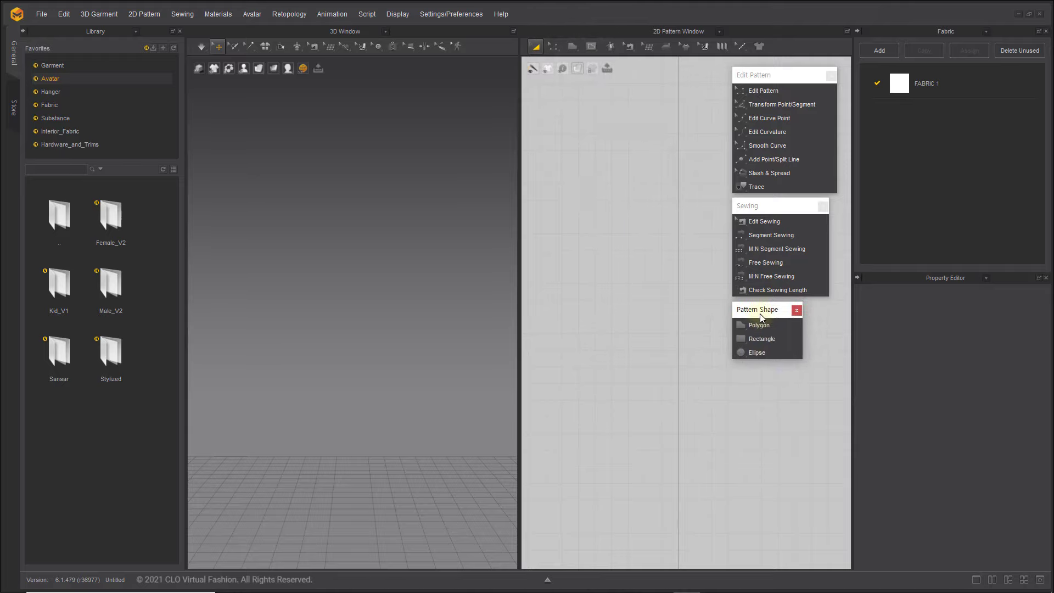
click(804, 421)
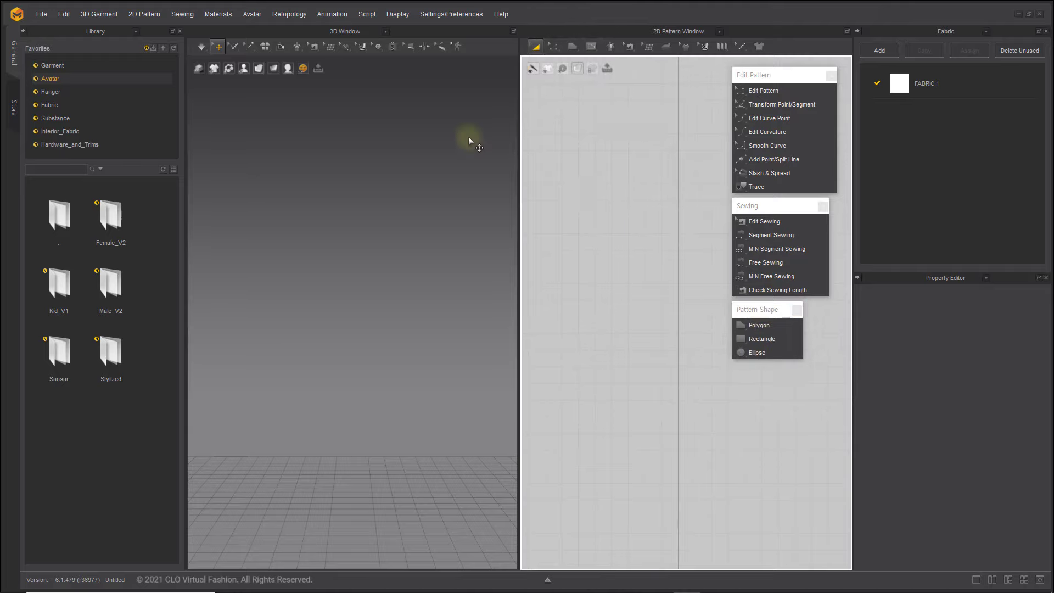
Step: Detach the Display command list as a floating palette and place it directly below the Pattern Shape palette
click(400, 14)
click(401, 24)
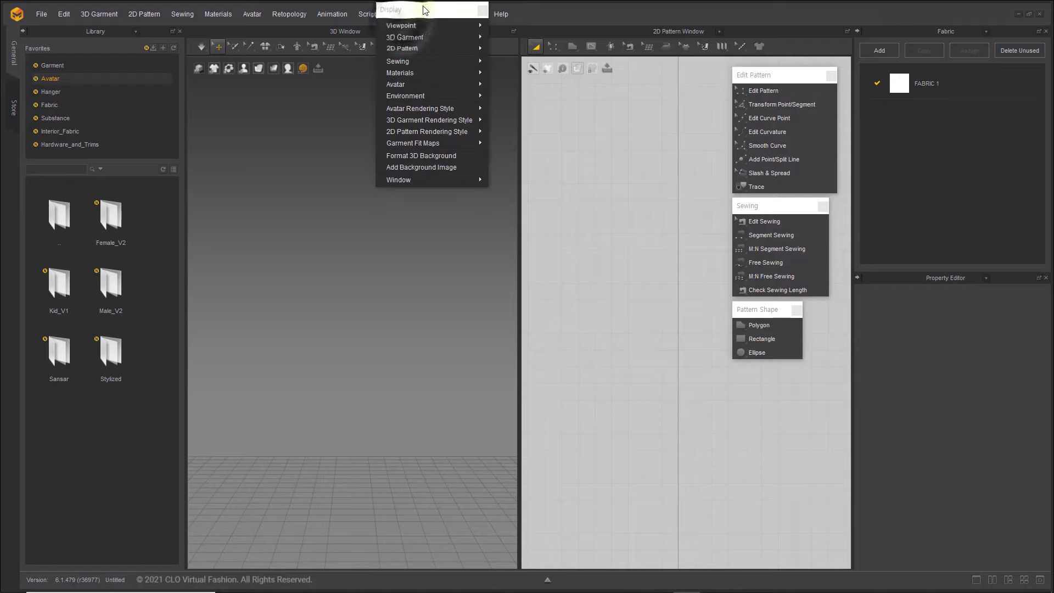
drag(425, 16, 784, 373)
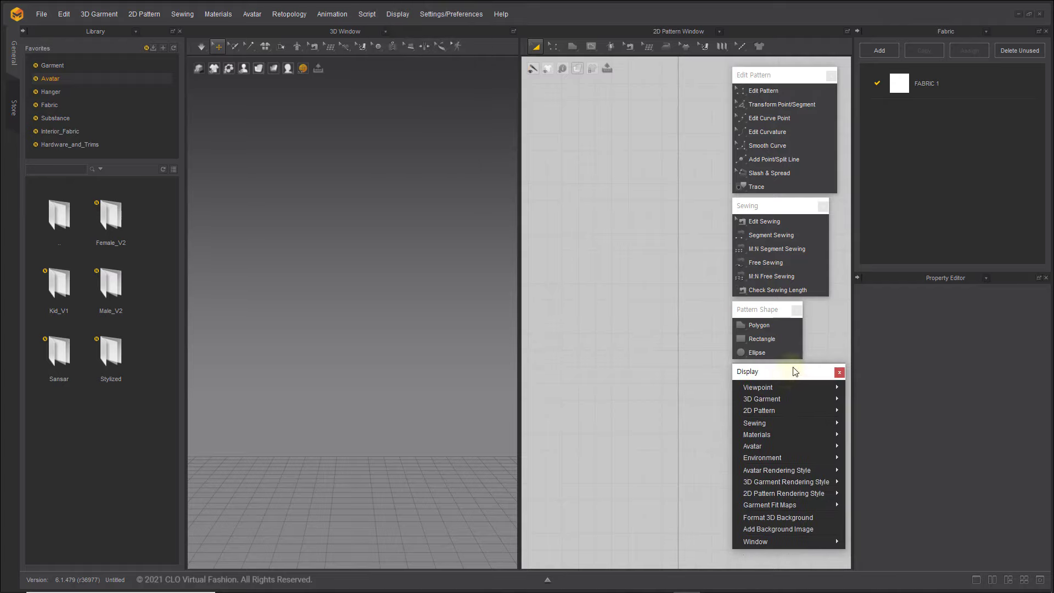
Step: Detach the Settings/Preferences command list as a floating palette and move it next to the Edit Pattern palette
click(434, 16)
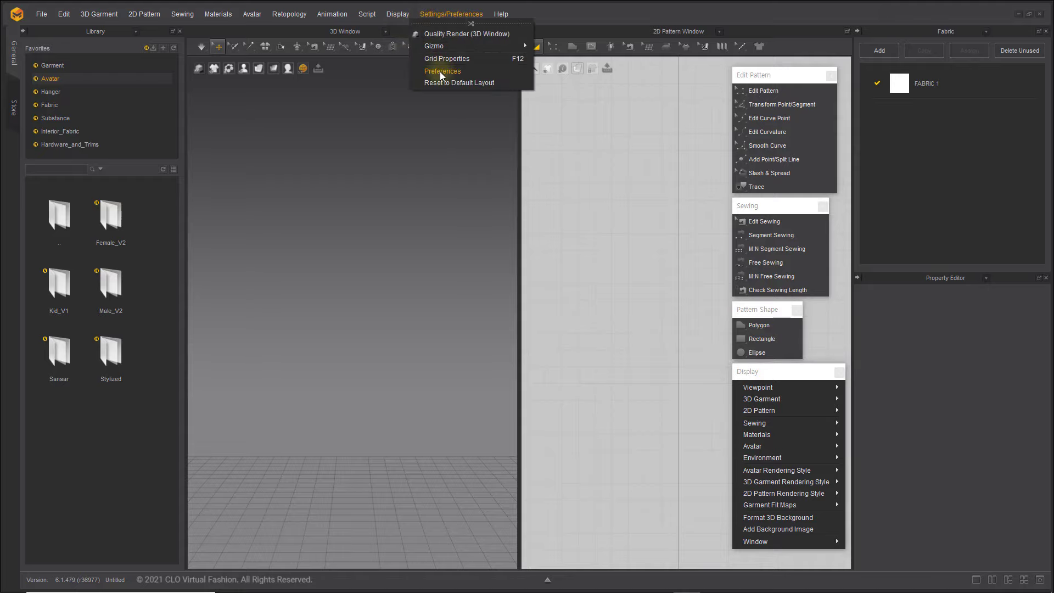
click(439, 24)
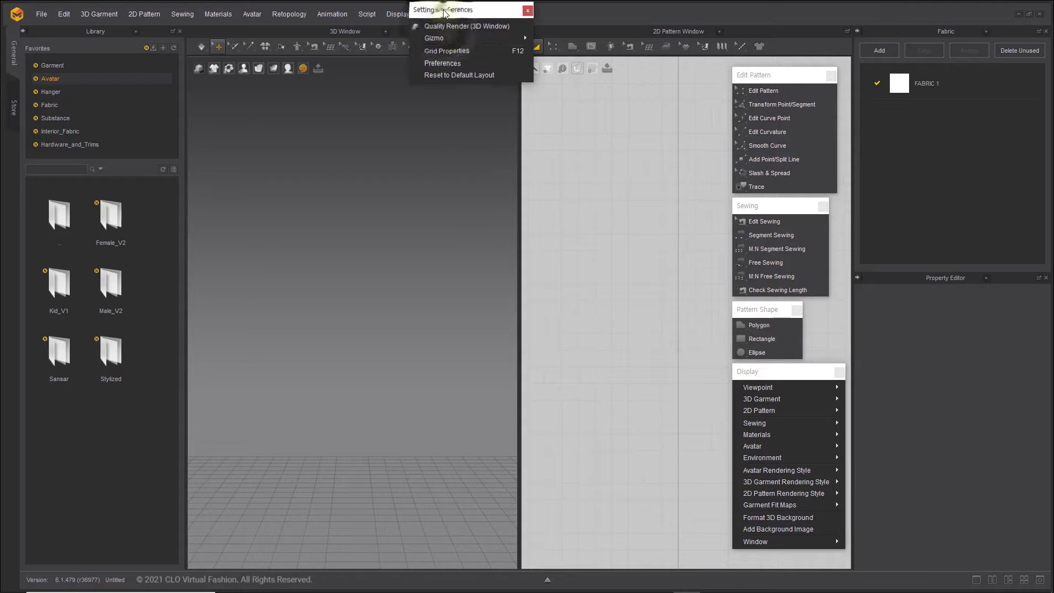
drag(444, 13, 640, 77)
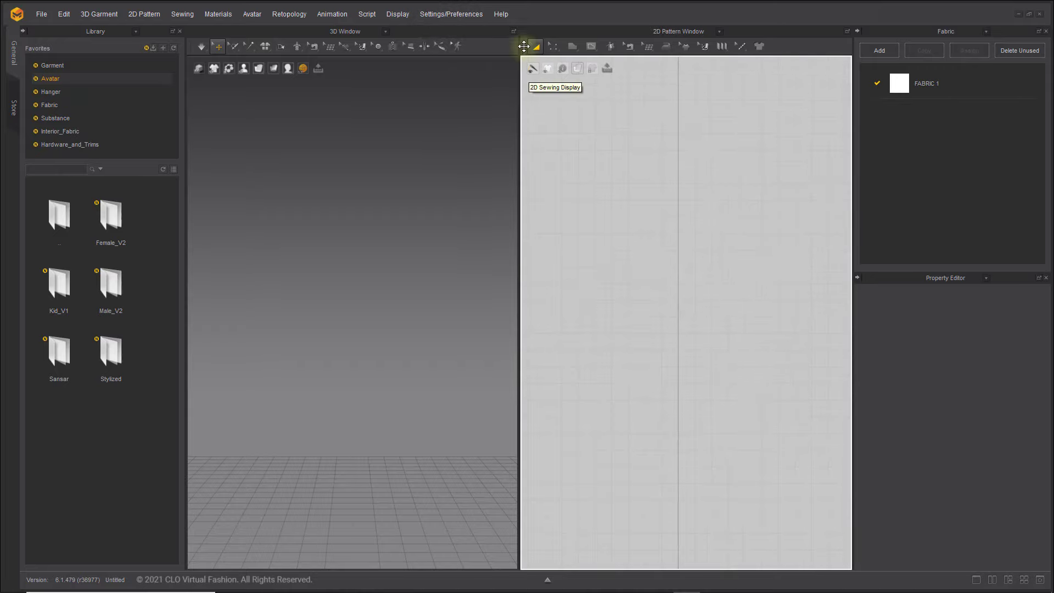
Step: Dock the 2D pattern toolbar vertically along the 2D Pattern Window's left edge, and move it to that window's bottom edge
drag(524, 45, 532, 70)
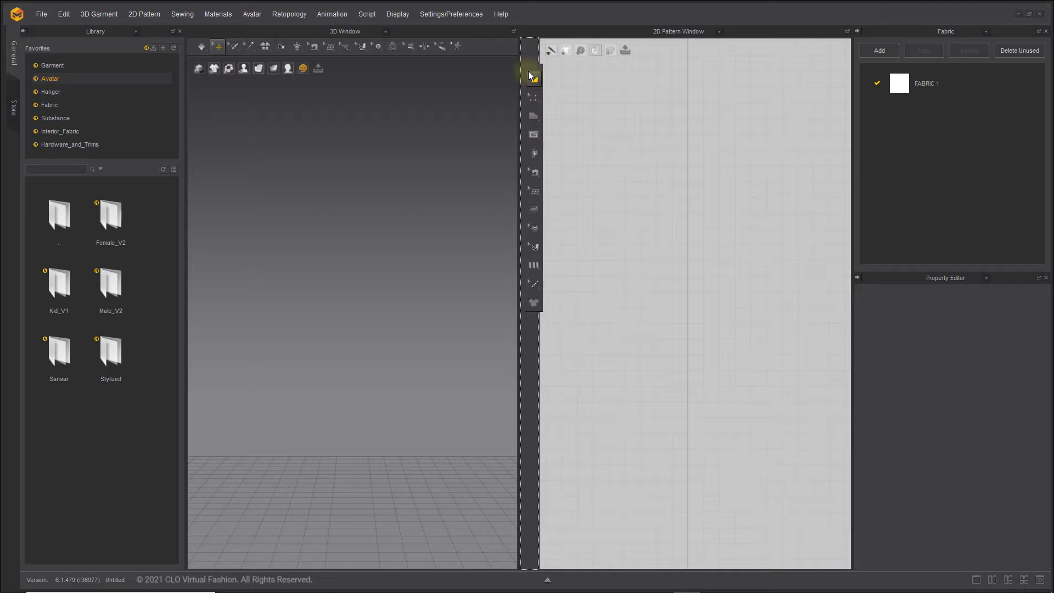
drag(547, 124, 548, 126)
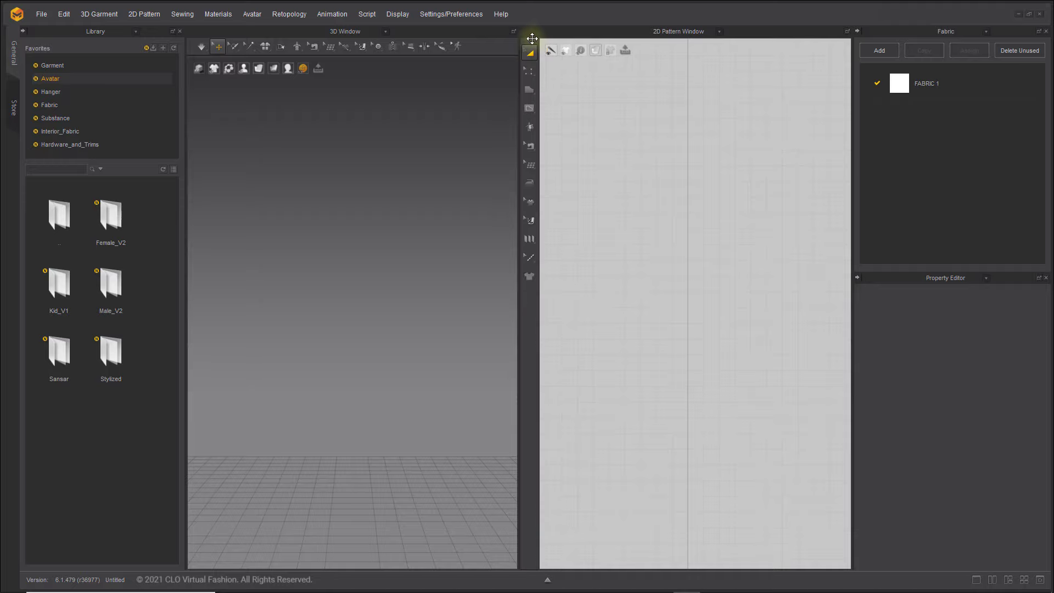
drag(531, 40, 537, 558)
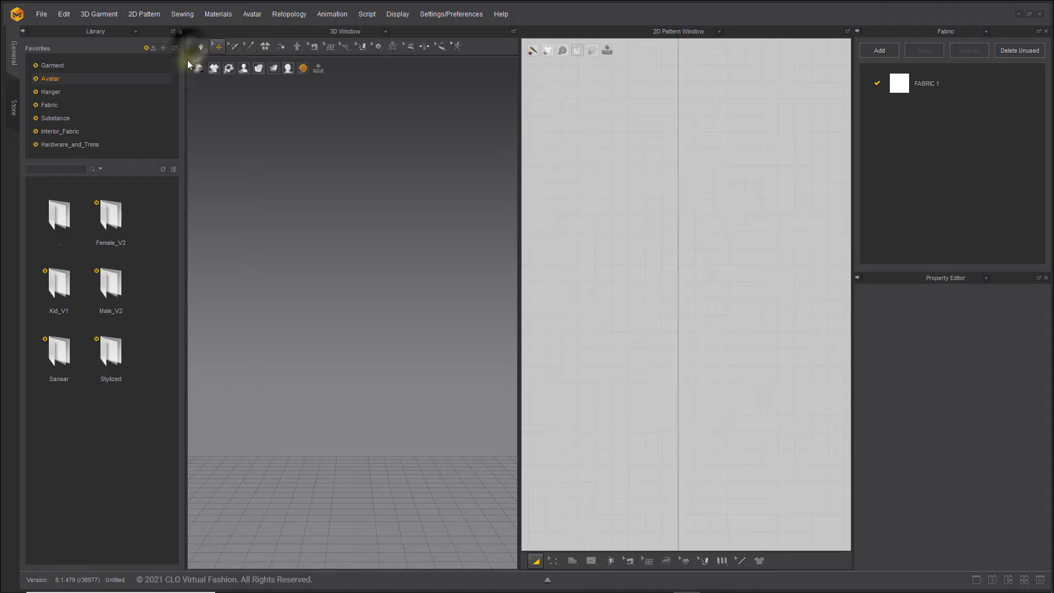
drag(188, 64, 212, 42)
click(266, 112)
click(672, 292)
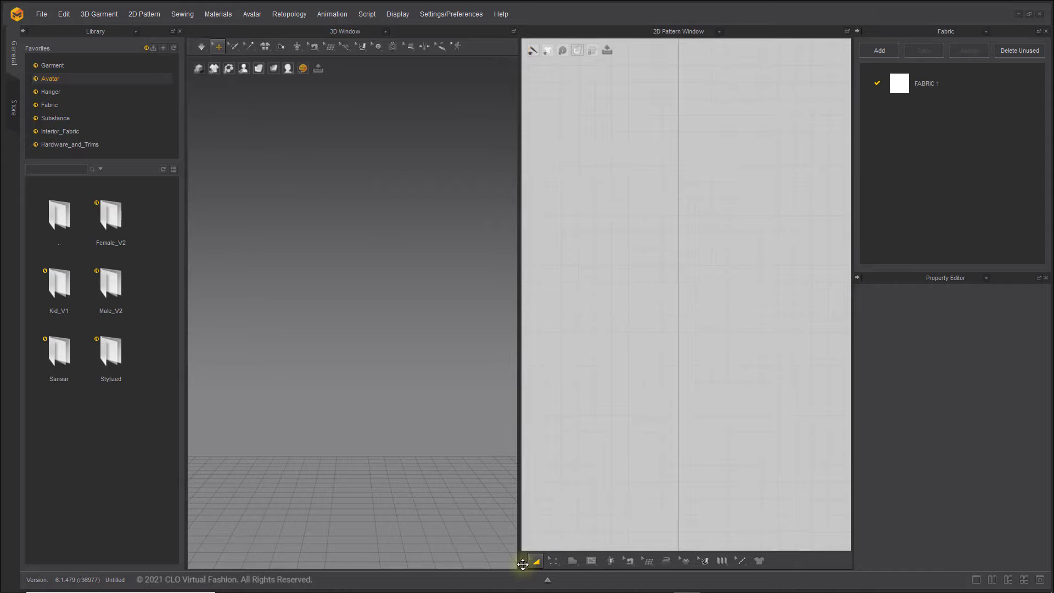
Step: Dock the 2D pattern toolbar back along the top edge of the 2D Pattern Window
drag(529, 561, 566, 61)
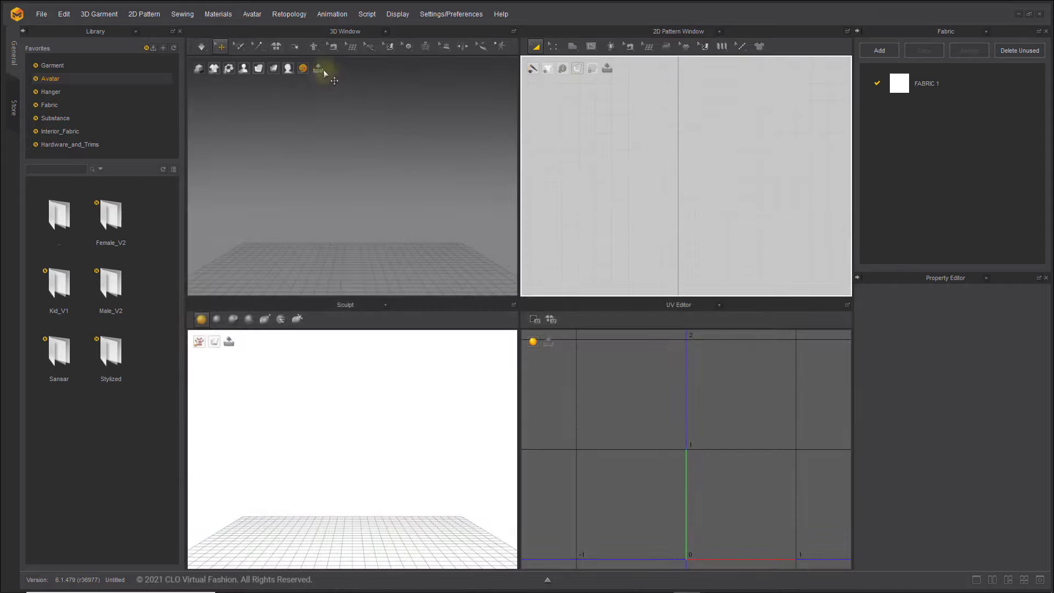
Step: Hide and restore the toolbars of the 3D Window and the 2D Pattern Window, one window at a time
drag(321, 68, 317, 52)
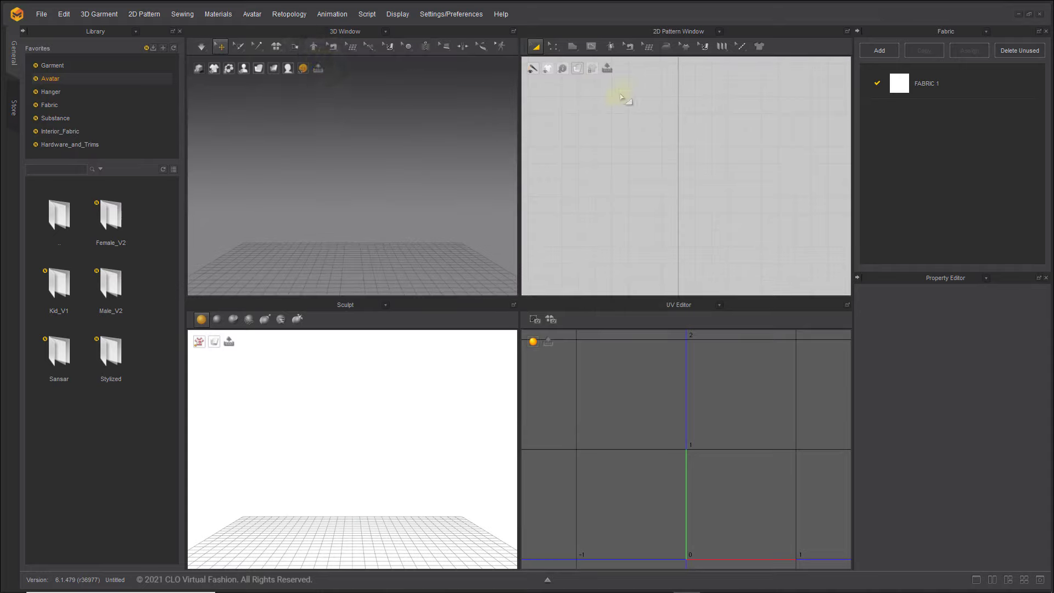
click(609, 70)
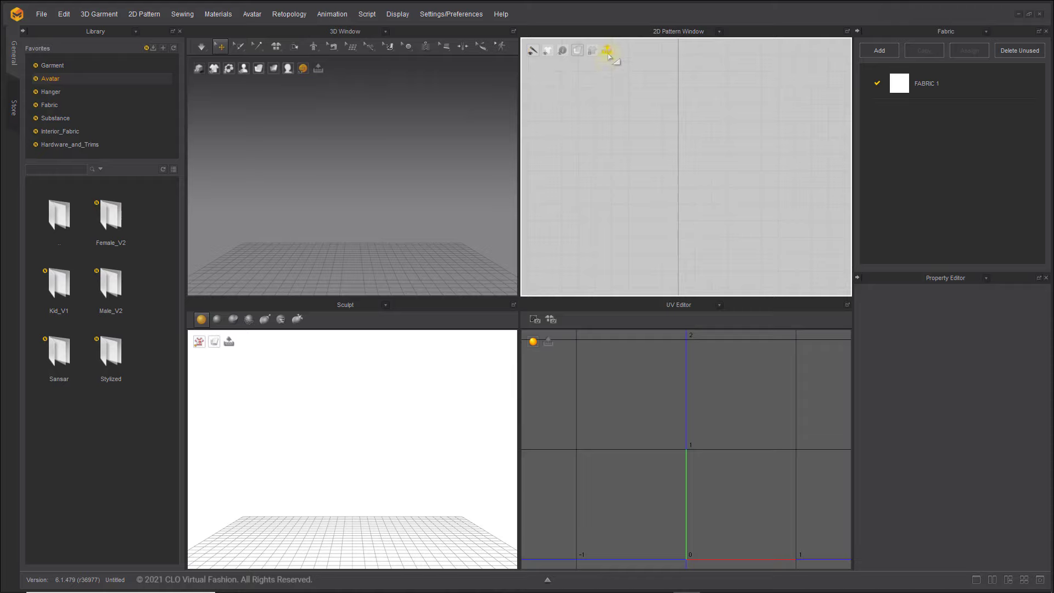
click(607, 51)
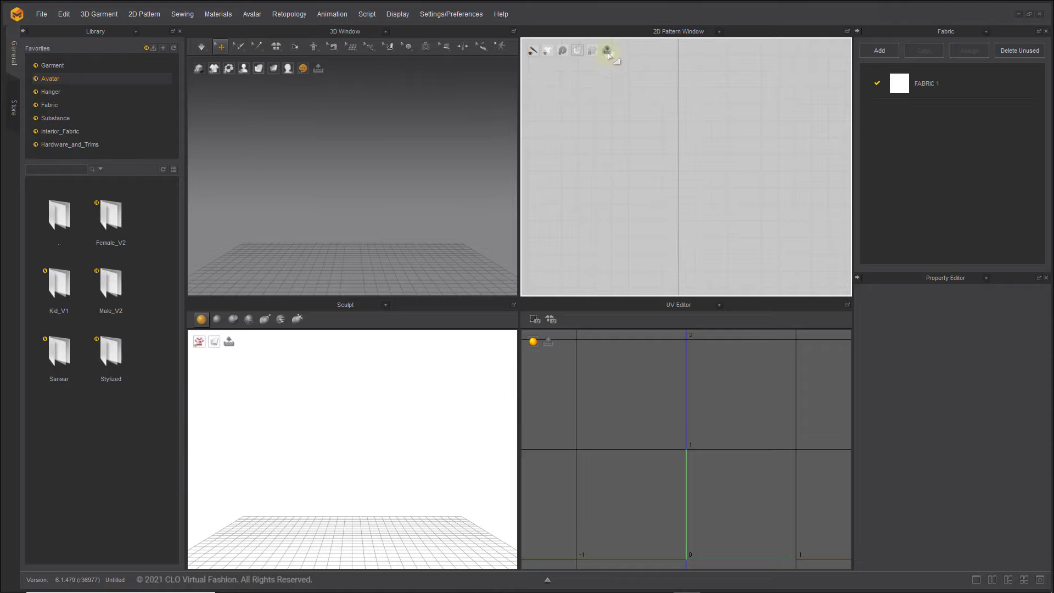
Step: Hide and restore the toolbar of the Sculpt window, and do the same for the UV Editor toolbar
click(227, 349)
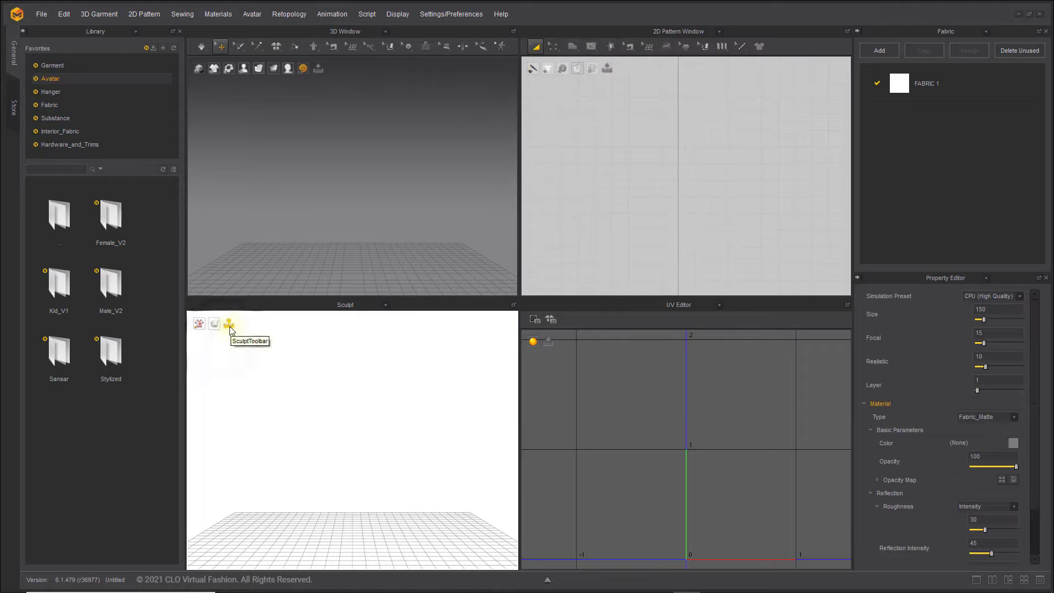
click(229, 325)
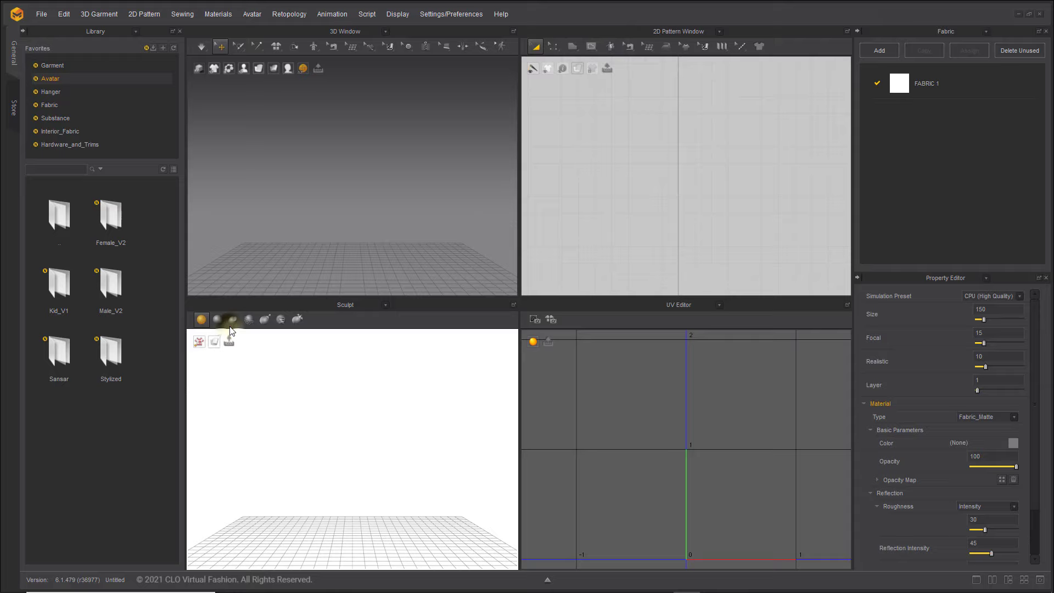
click(549, 341)
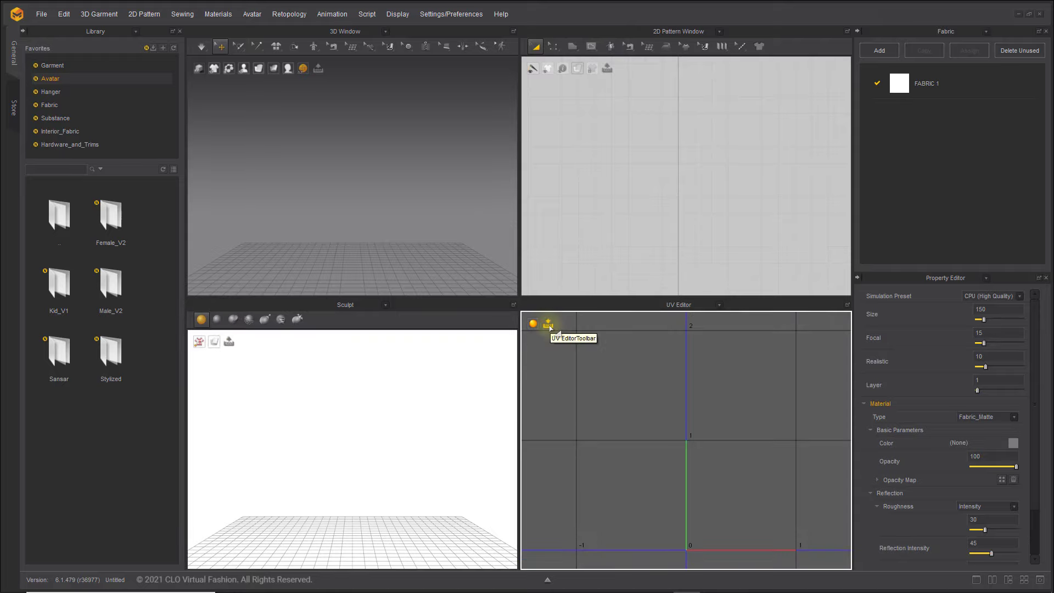
click(548, 325)
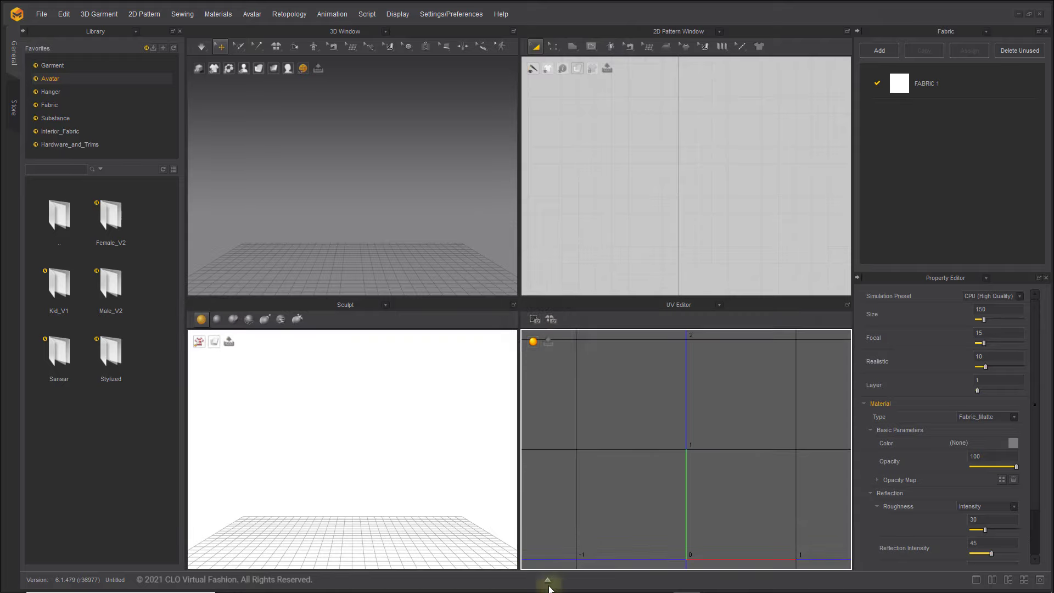